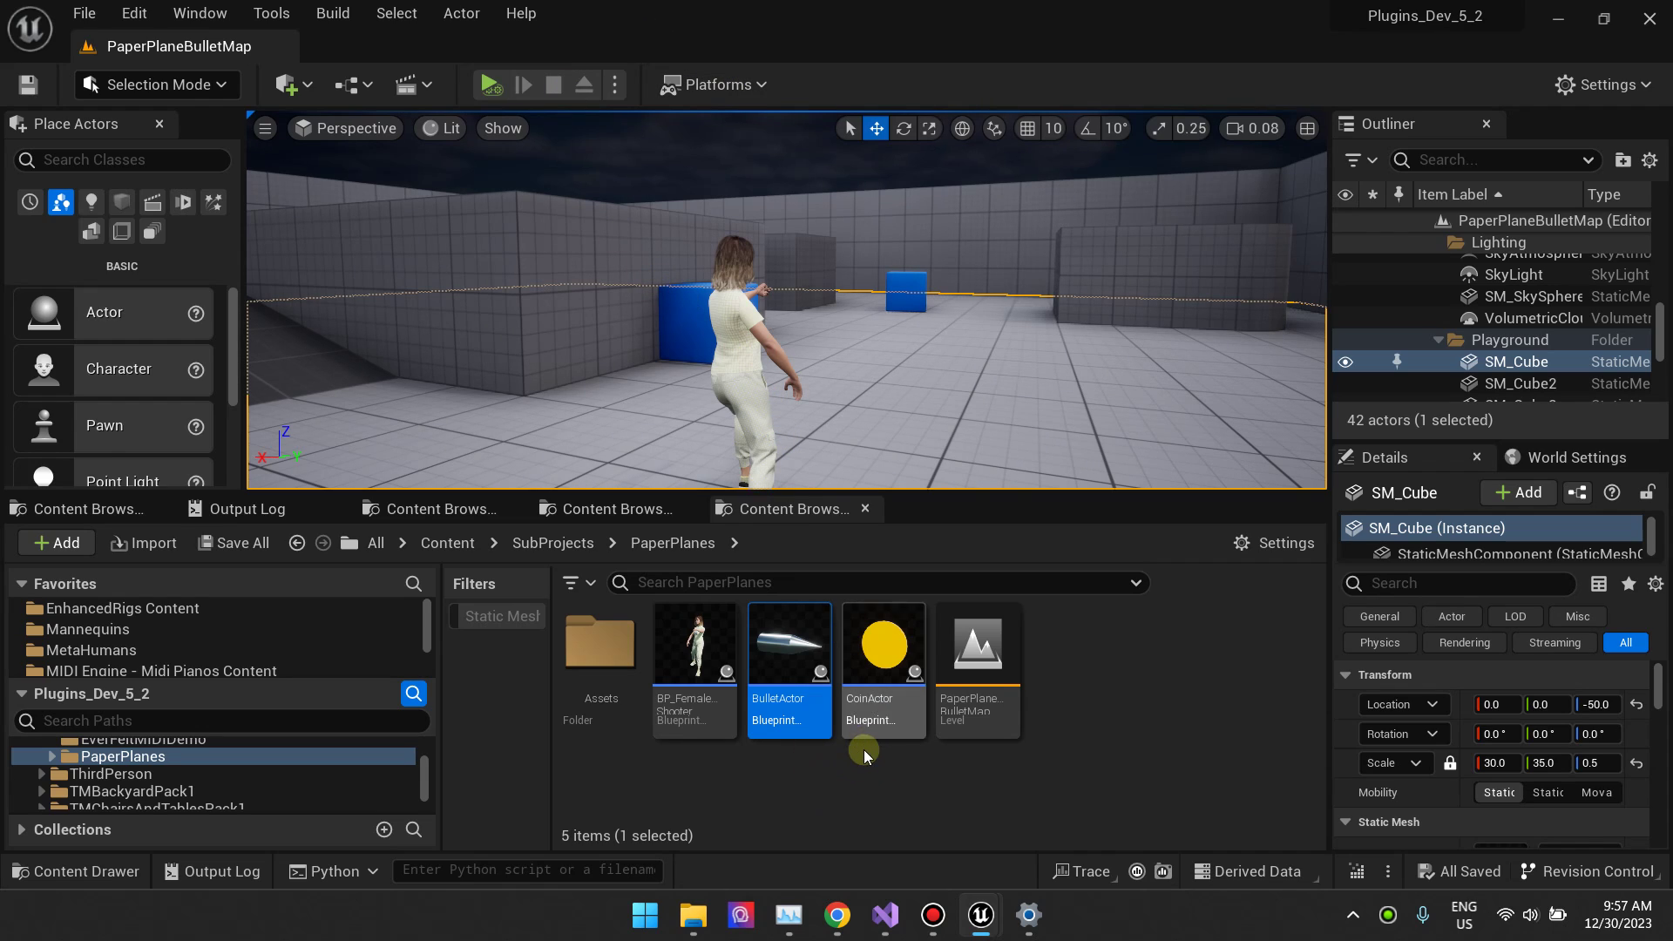
Glance at the YouTube channel in the browser, then return to the Unreal level editor
{"action": "left_click", "coordinate": [838, 913]}
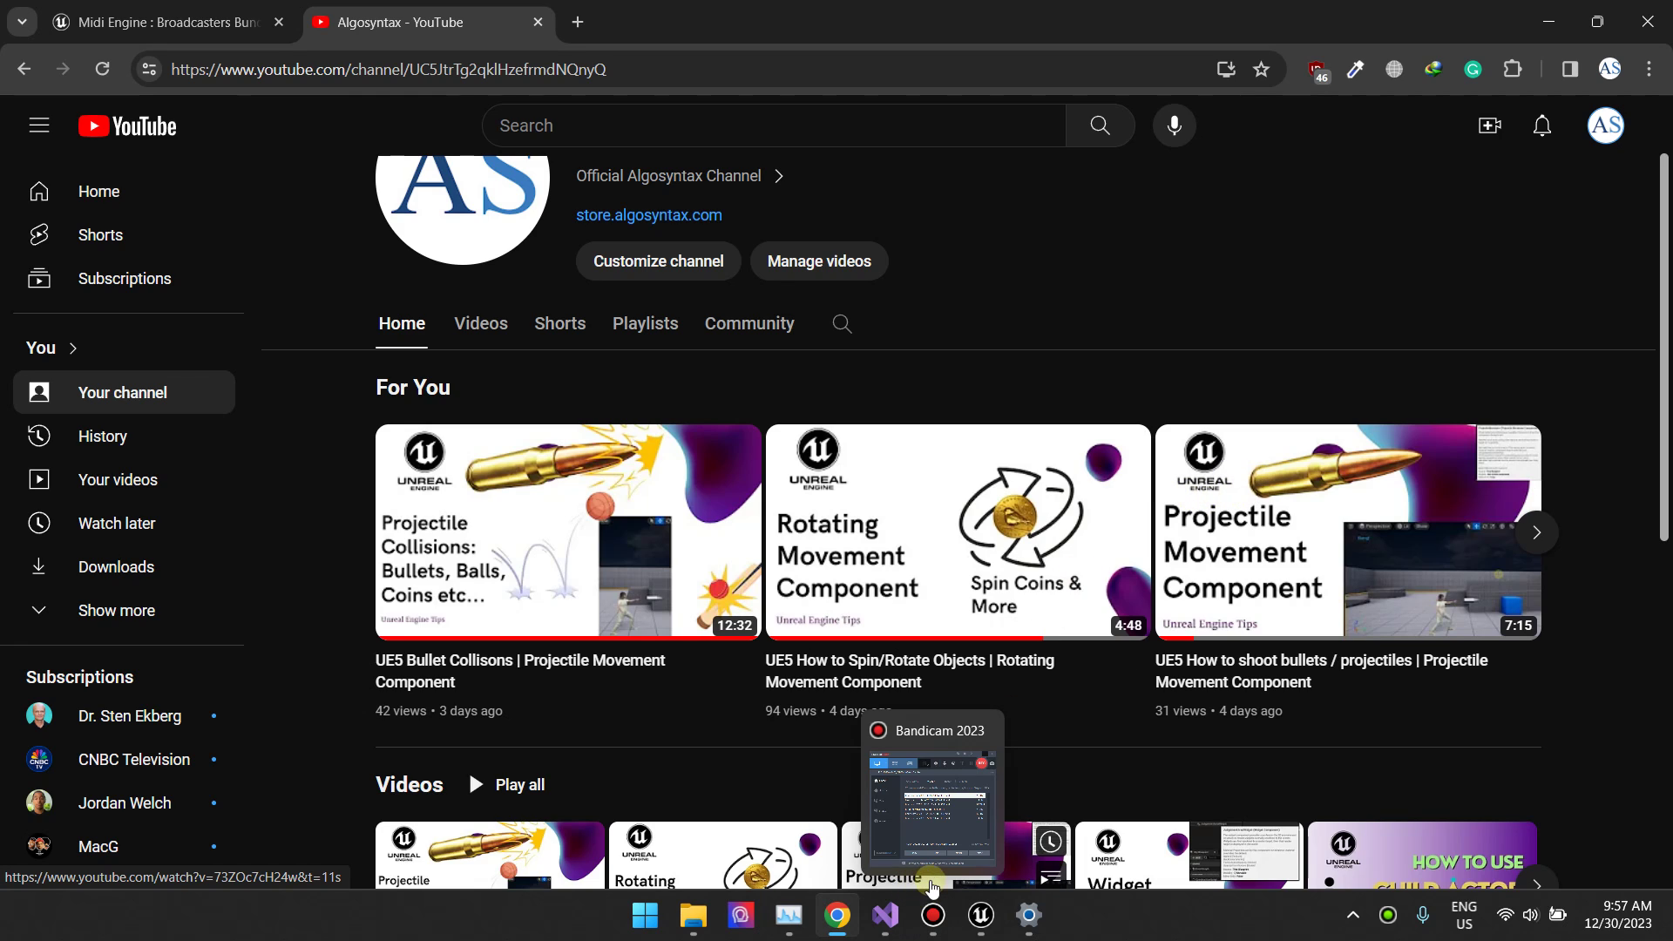
{"action": "mouse_move", "coordinate": [981, 915]}
{"action": "left_click", "coordinate": [865, 809]}
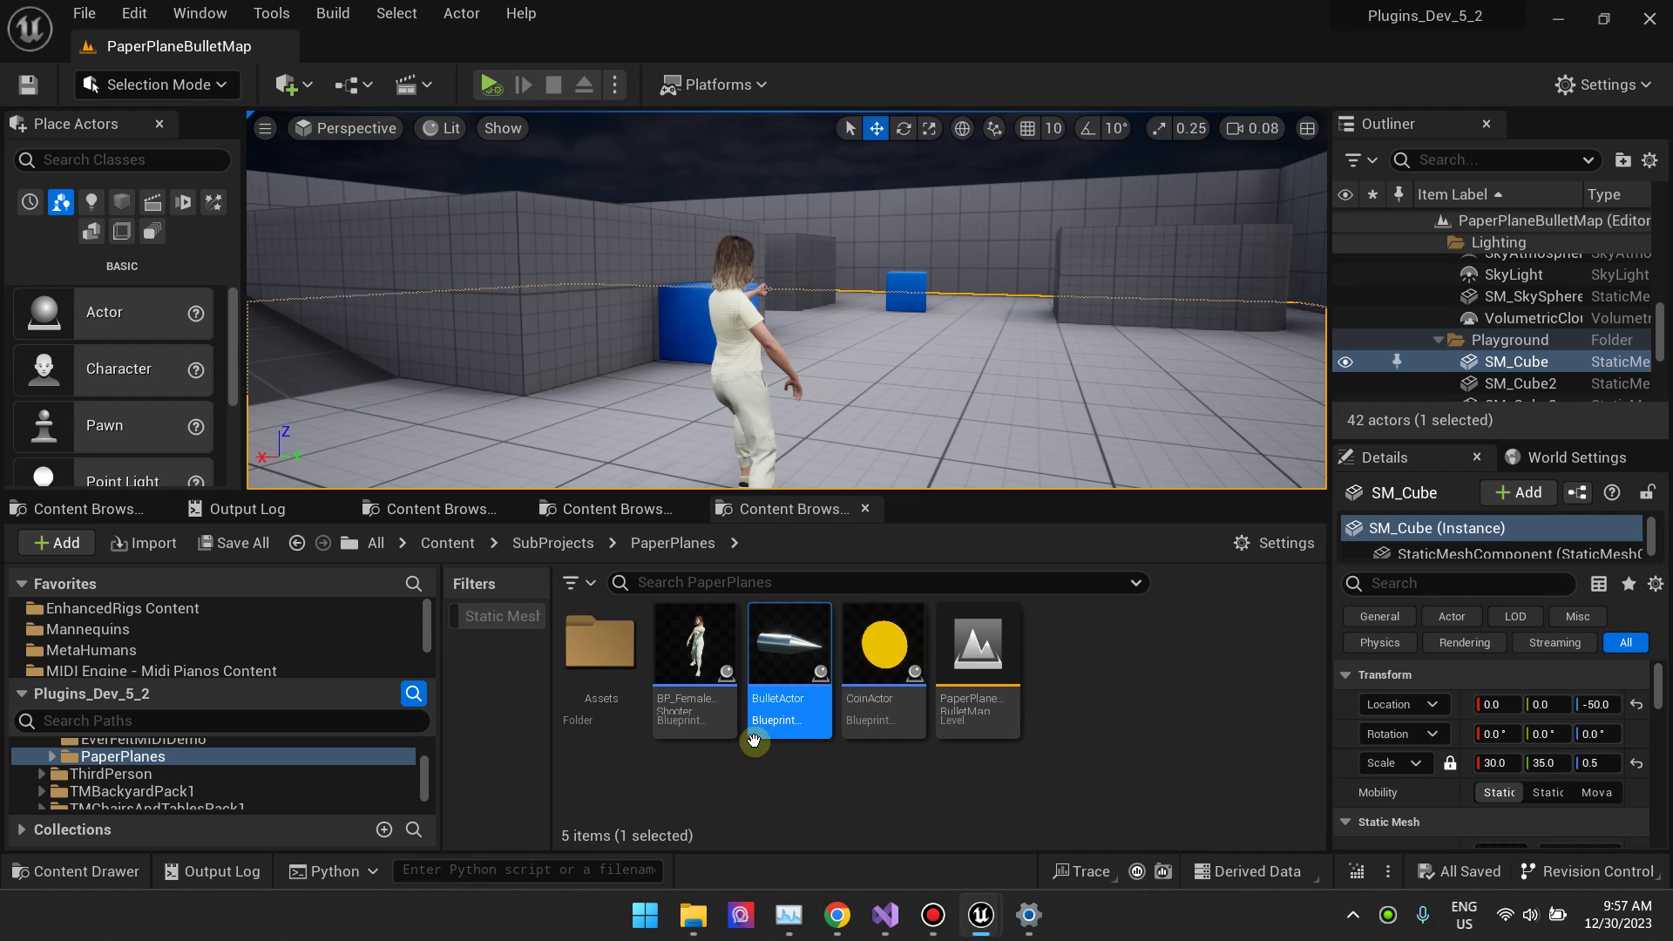
Inspect BulletActor's On Component Hit (Box) event, then simulate the level briefly to test bullets
{"action": "double_click", "coordinate": [787, 680]}
{"action": "left_click", "coordinate": [662, 502]}
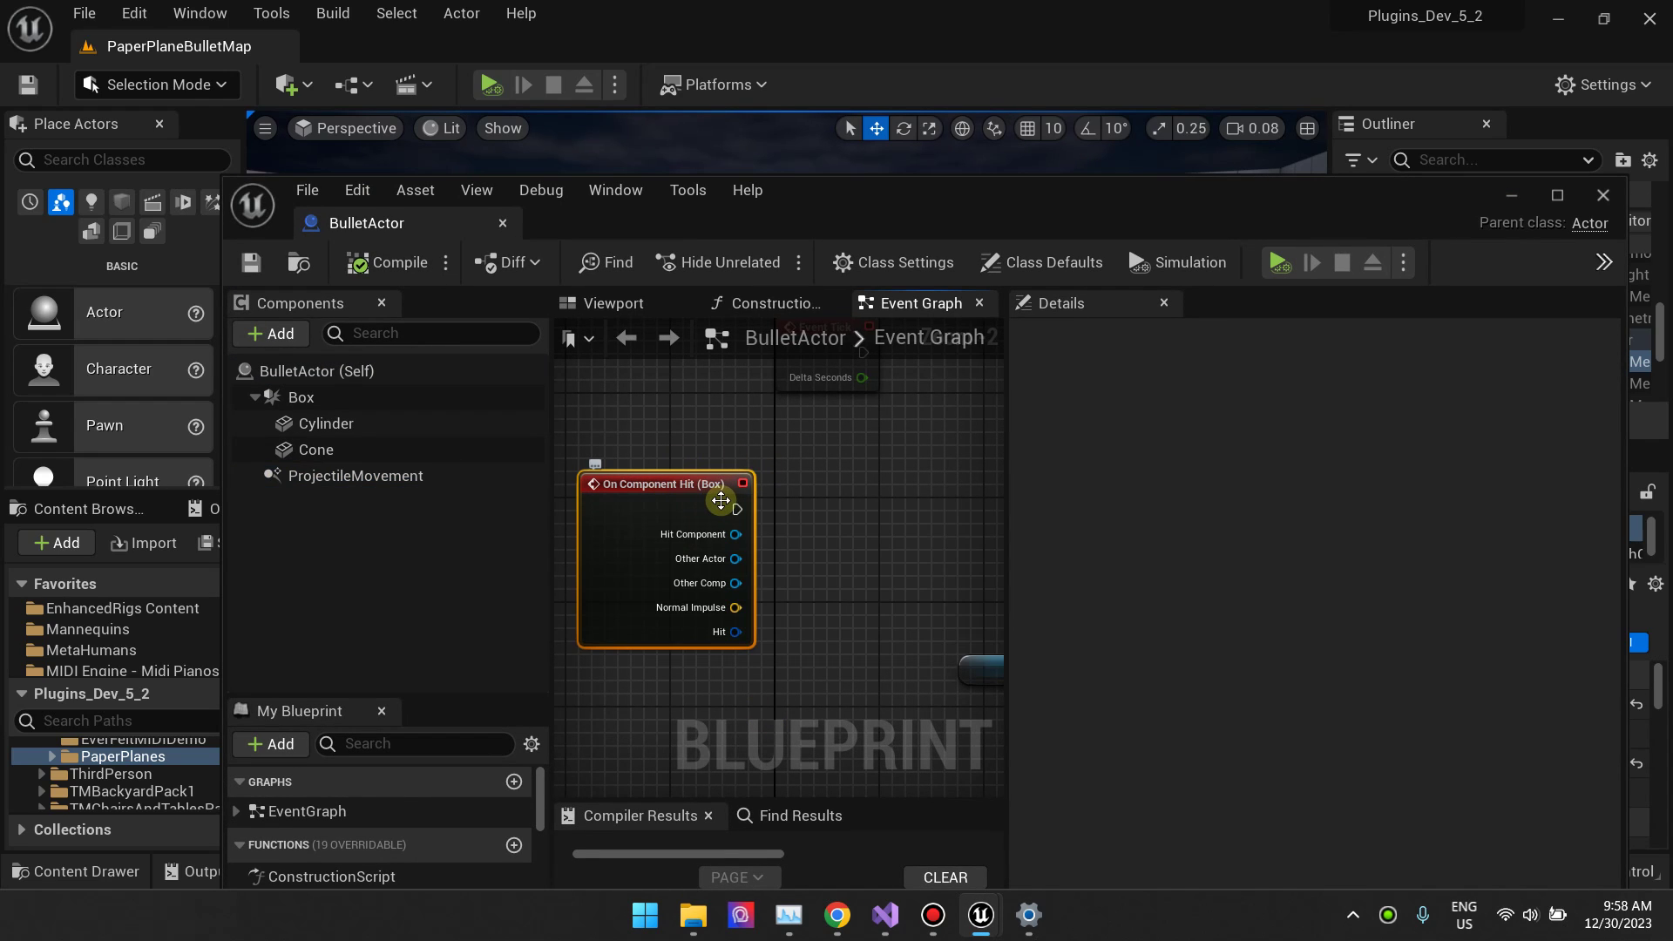
{"action": "left_click", "coordinate": [1512, 195]}
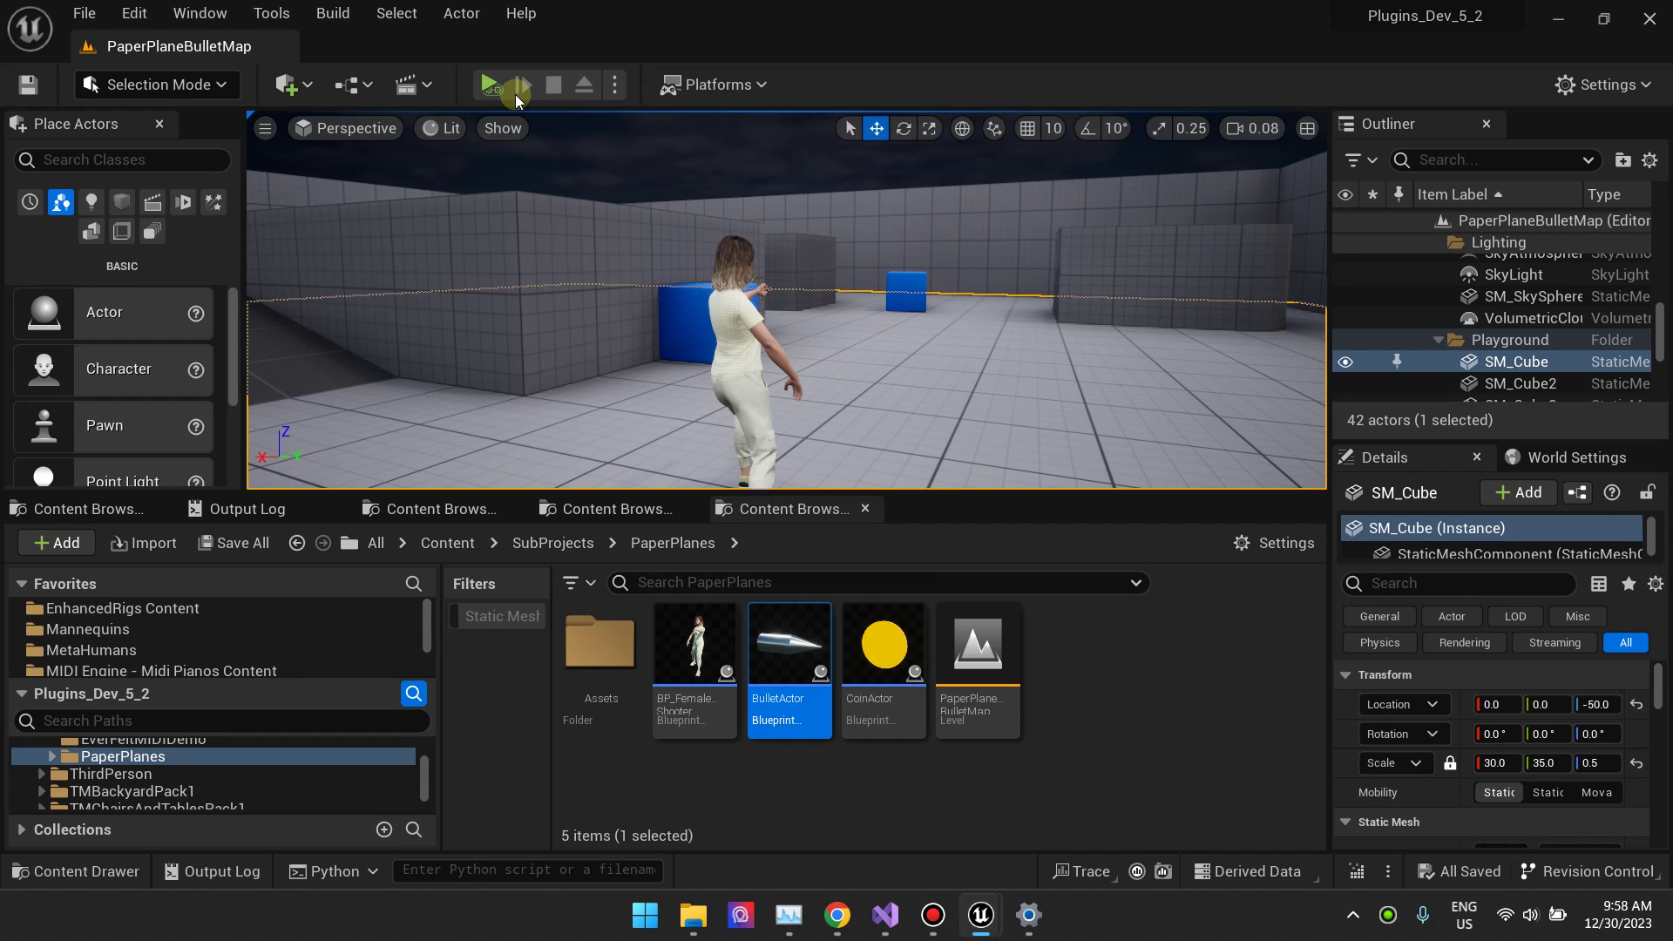
{"action": "left_click", "coordinate": [491, 85]}
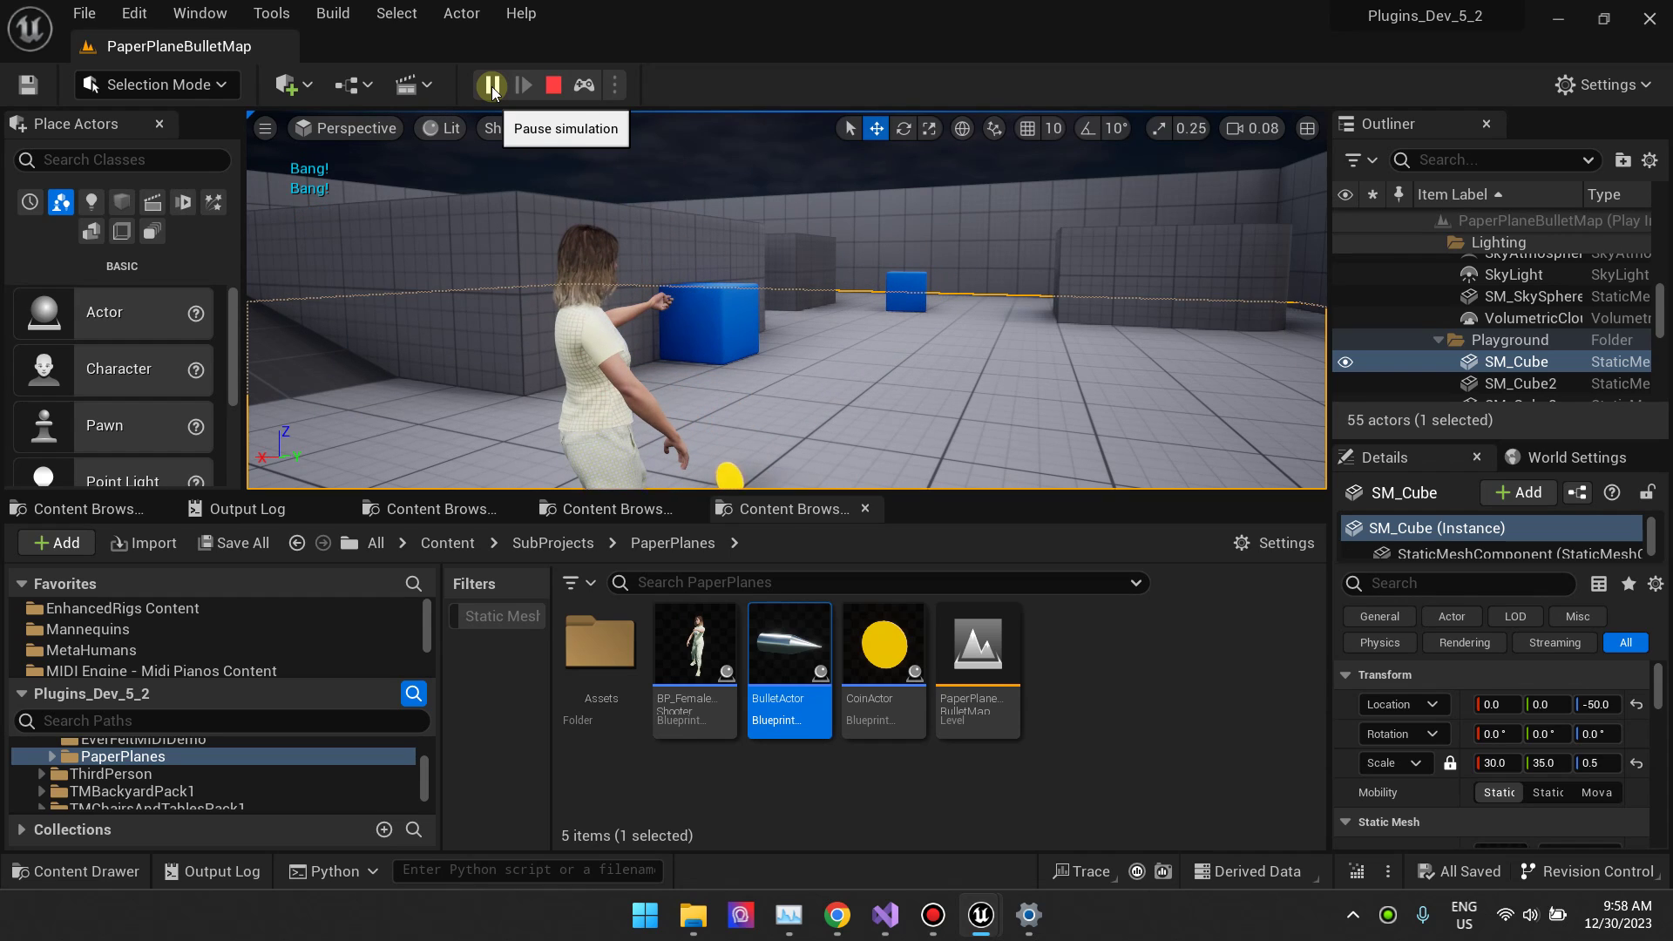
{"action": "left_click", "coordinate": [549, 86]}
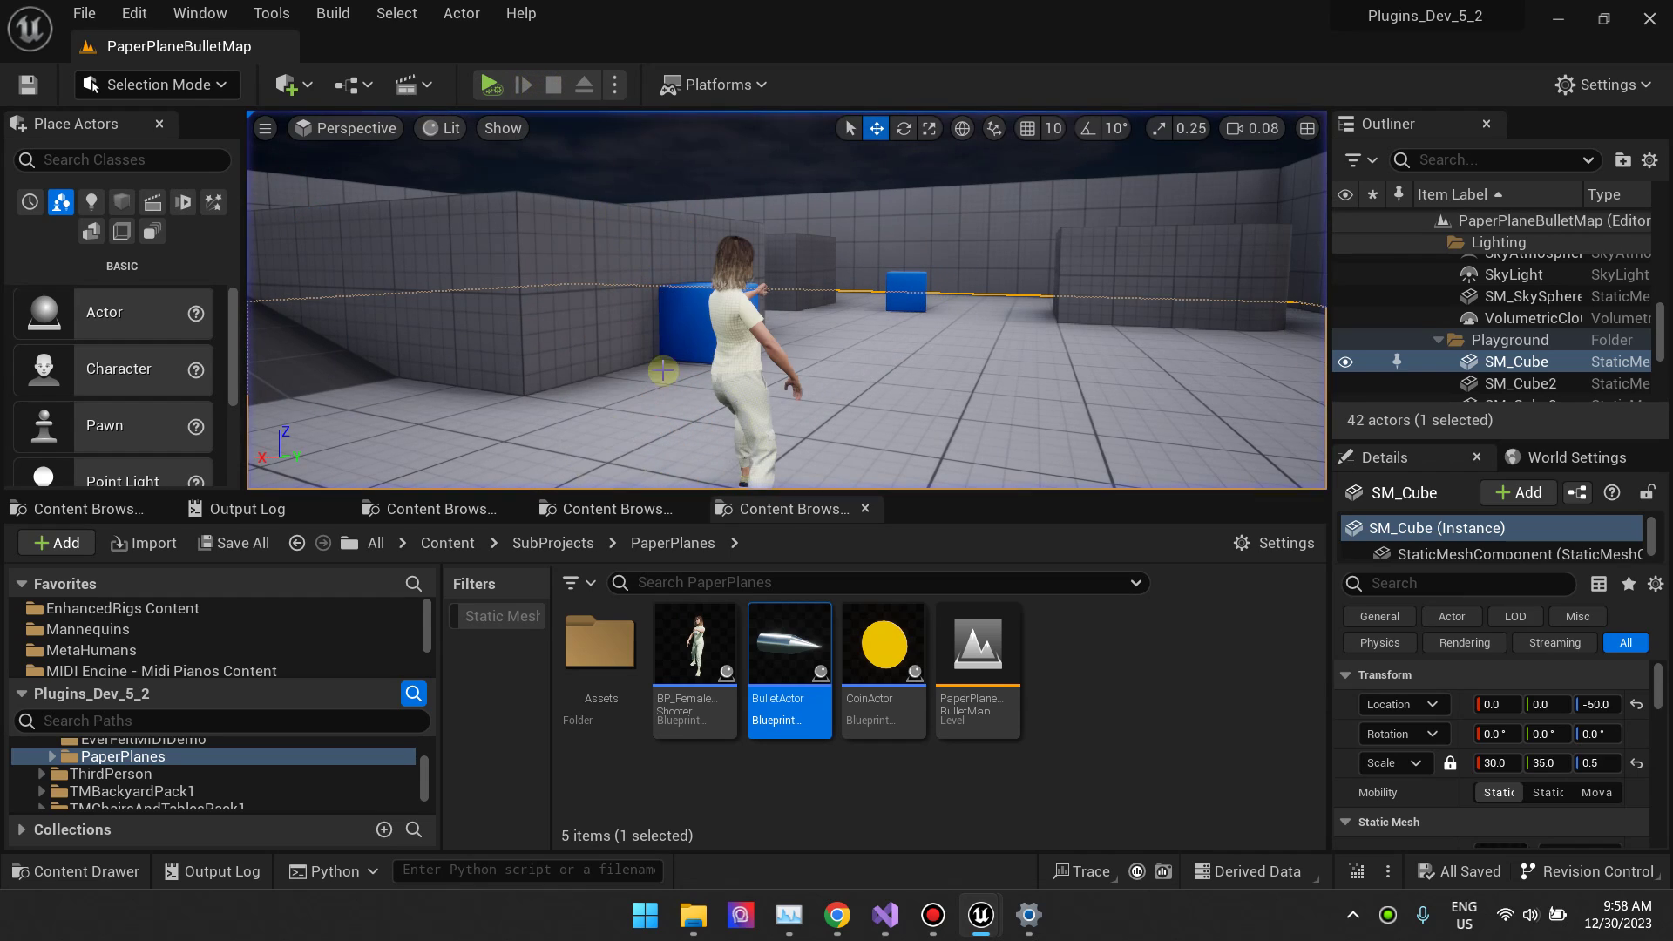
Check ProjectileMovement's 10000 initial and max speed in BulletActor, then reopen the Blueprint
{"action": "left_click", "coordinate": [807, 782]}
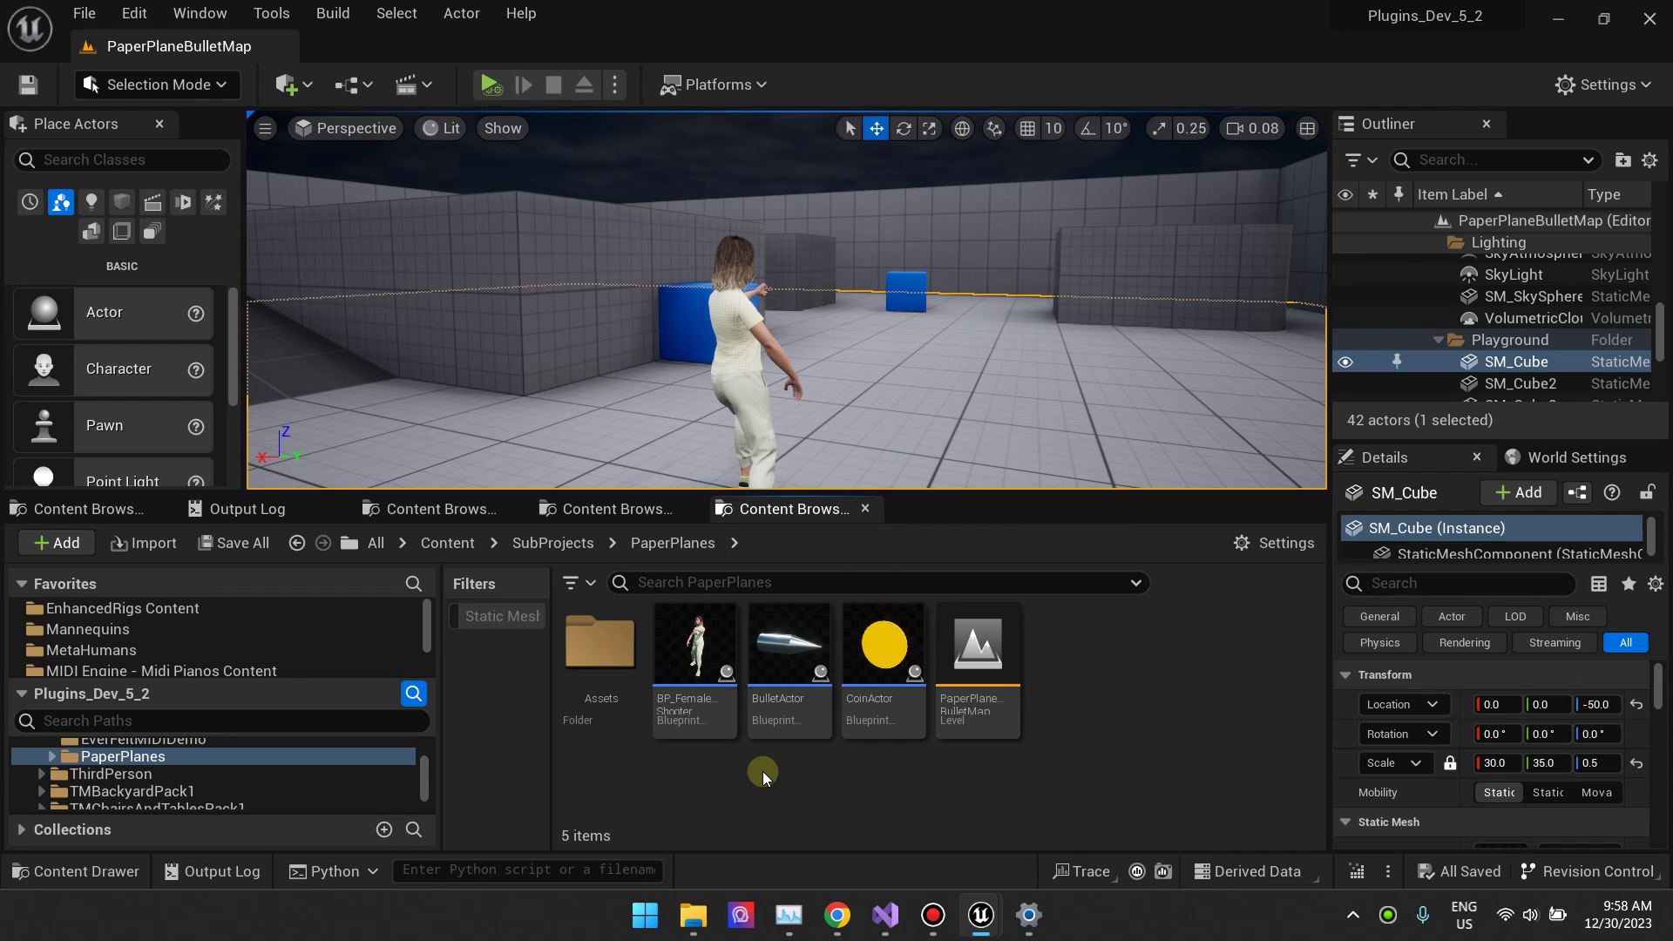
{"action": "double_click", "coordinate": [787, 675]}
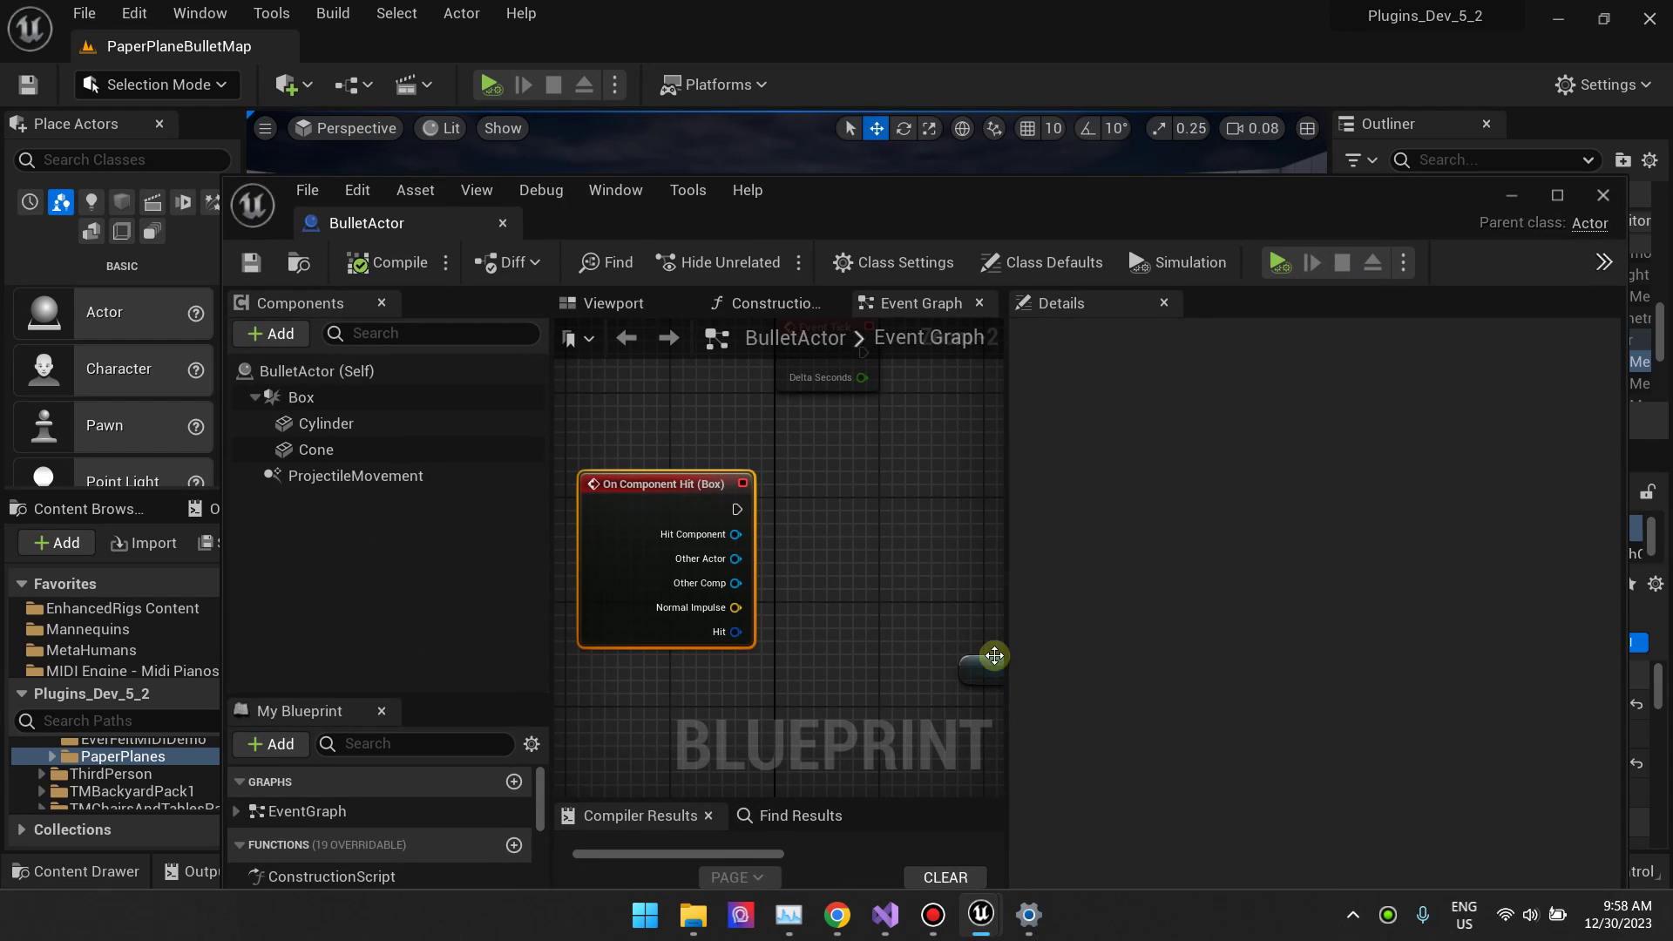
{"action": "left_click", "coordinate": [358, 475]}
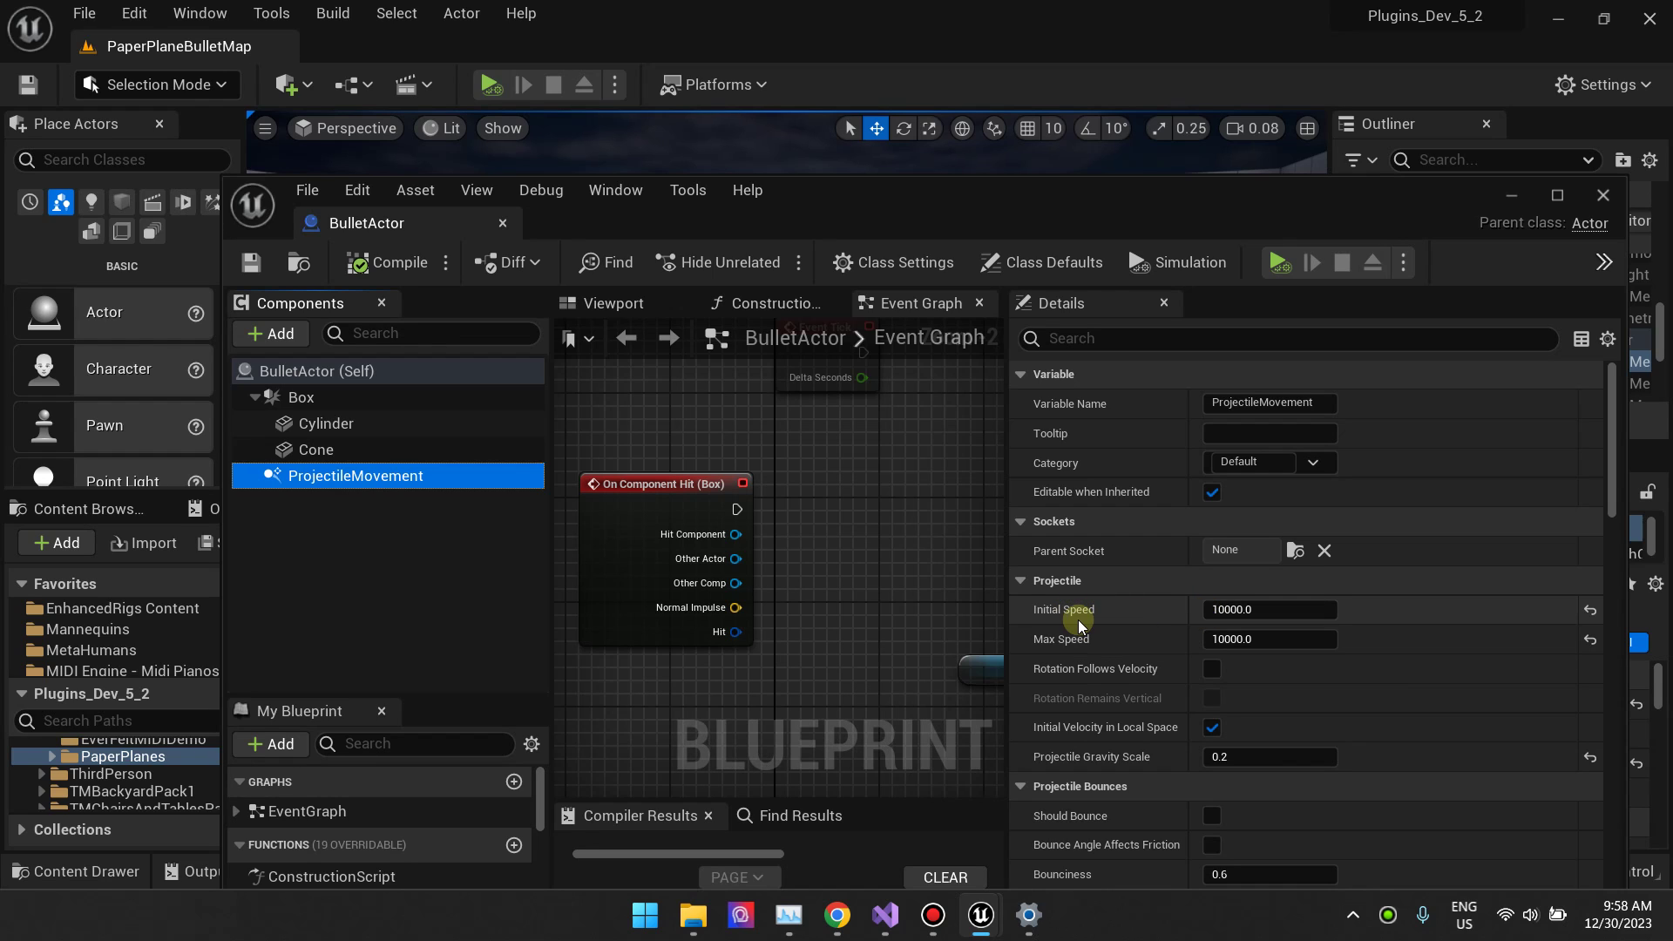
{"action": "left_click", "coordinate": [1507, 195]}
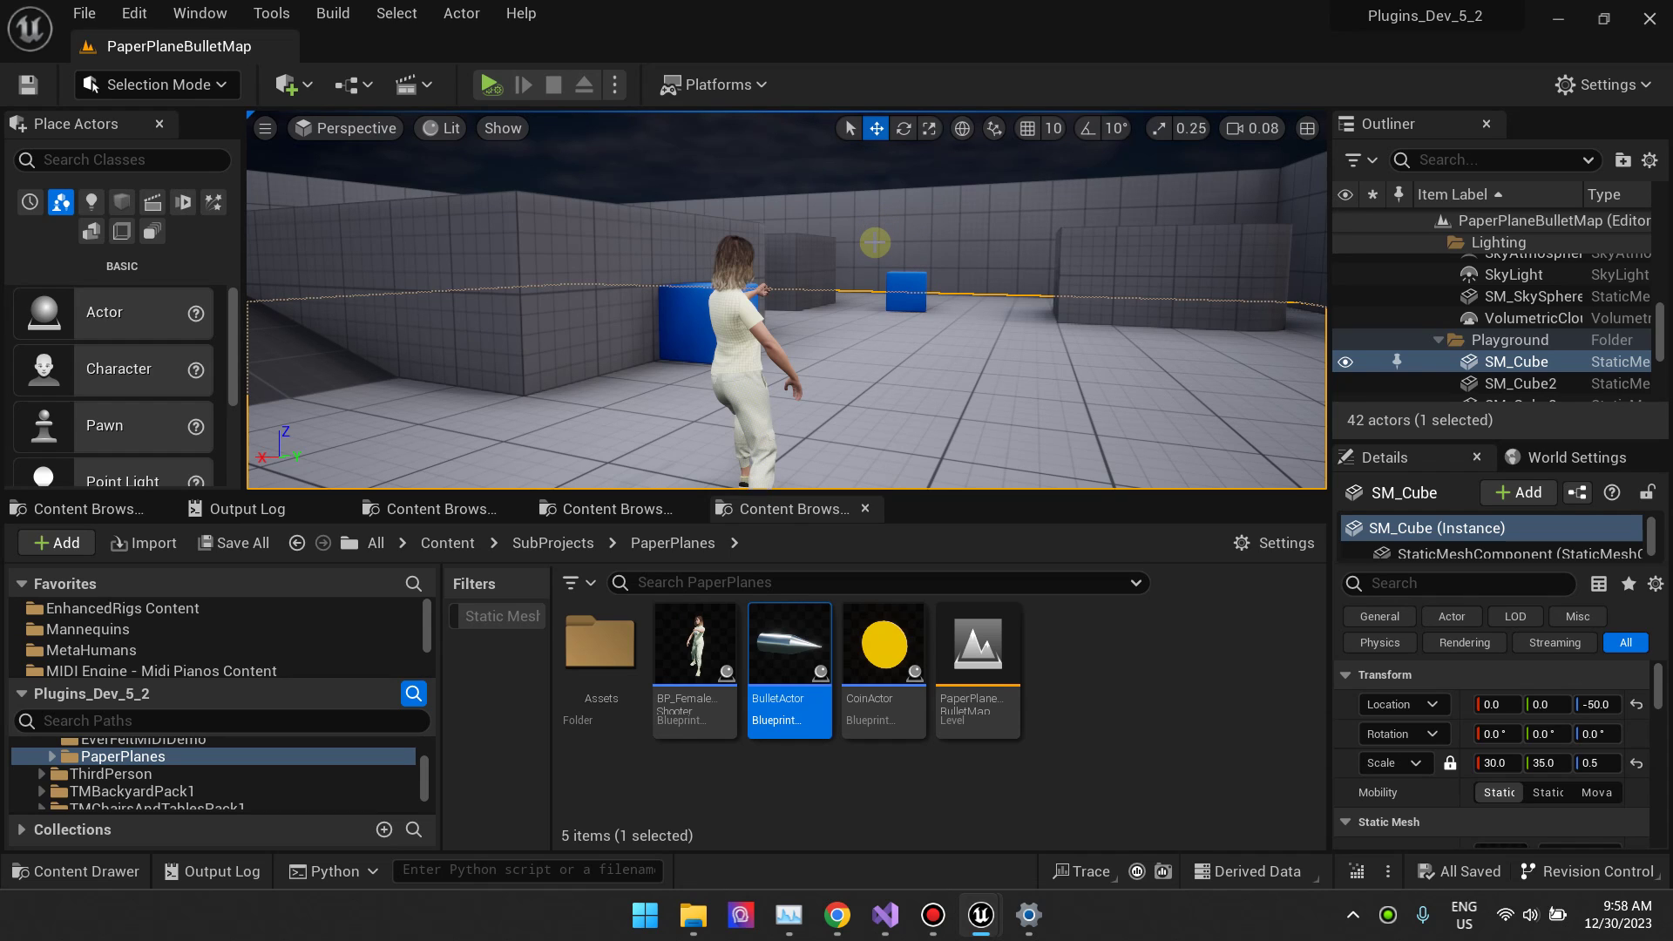
{"action": "double_click", "coordinate": [804, 726]}
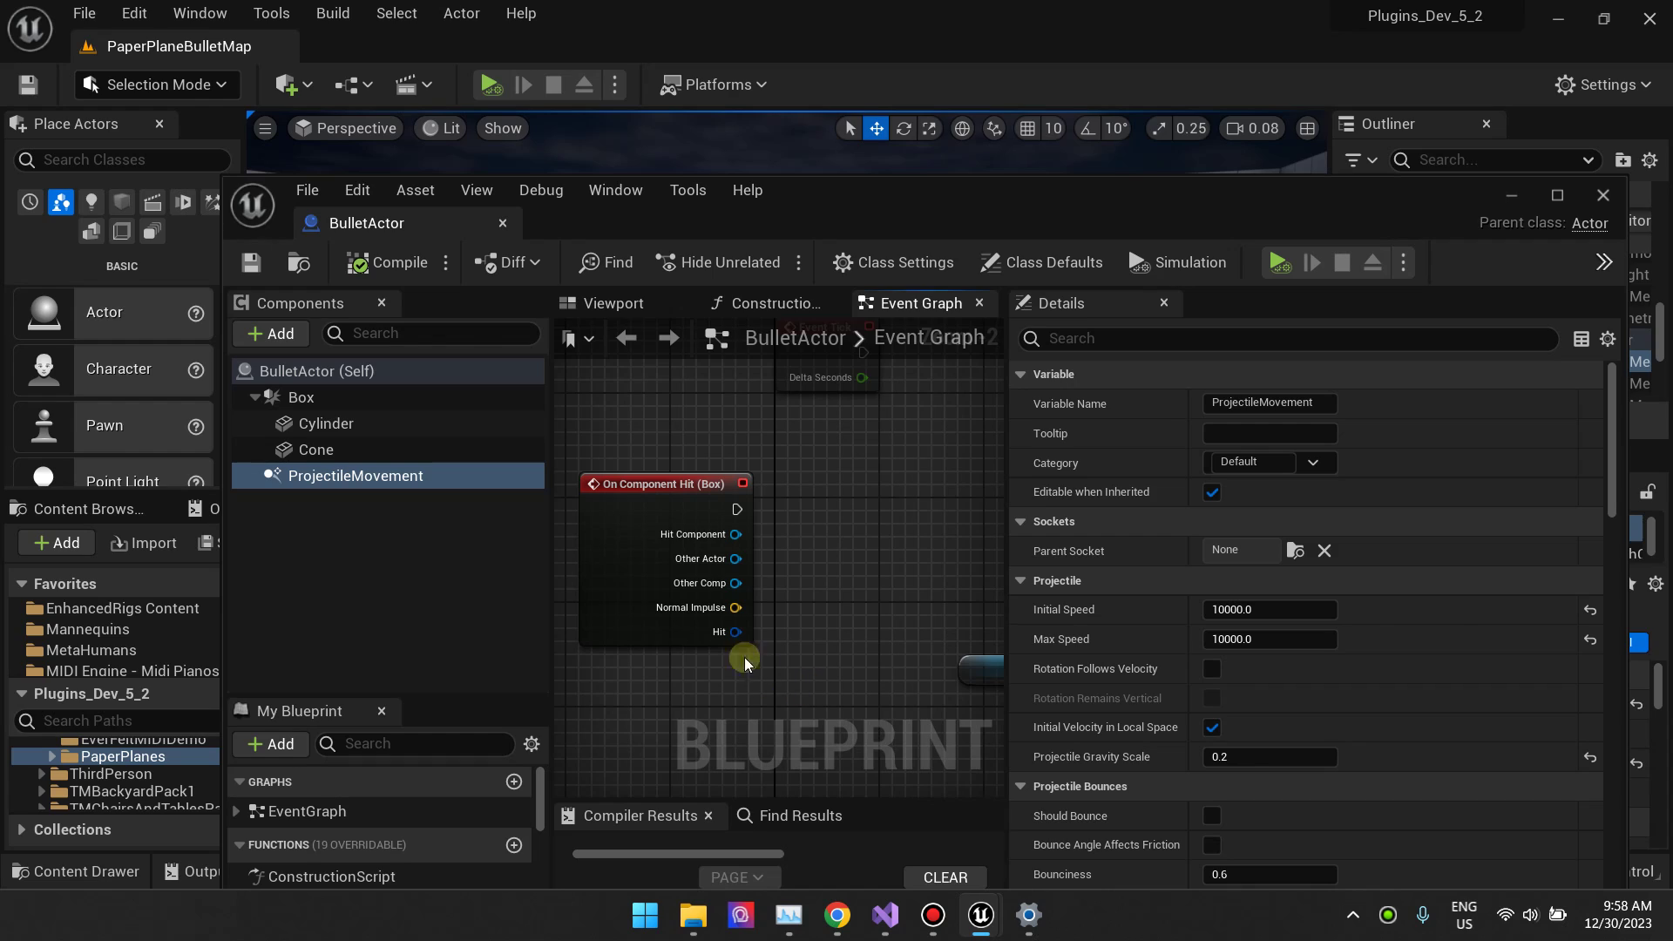
Scroll the Box component's Details to Collision > Advanced and expand the Use CCD documentation
{"action": "left_click", "coordinate": [324, 397]}
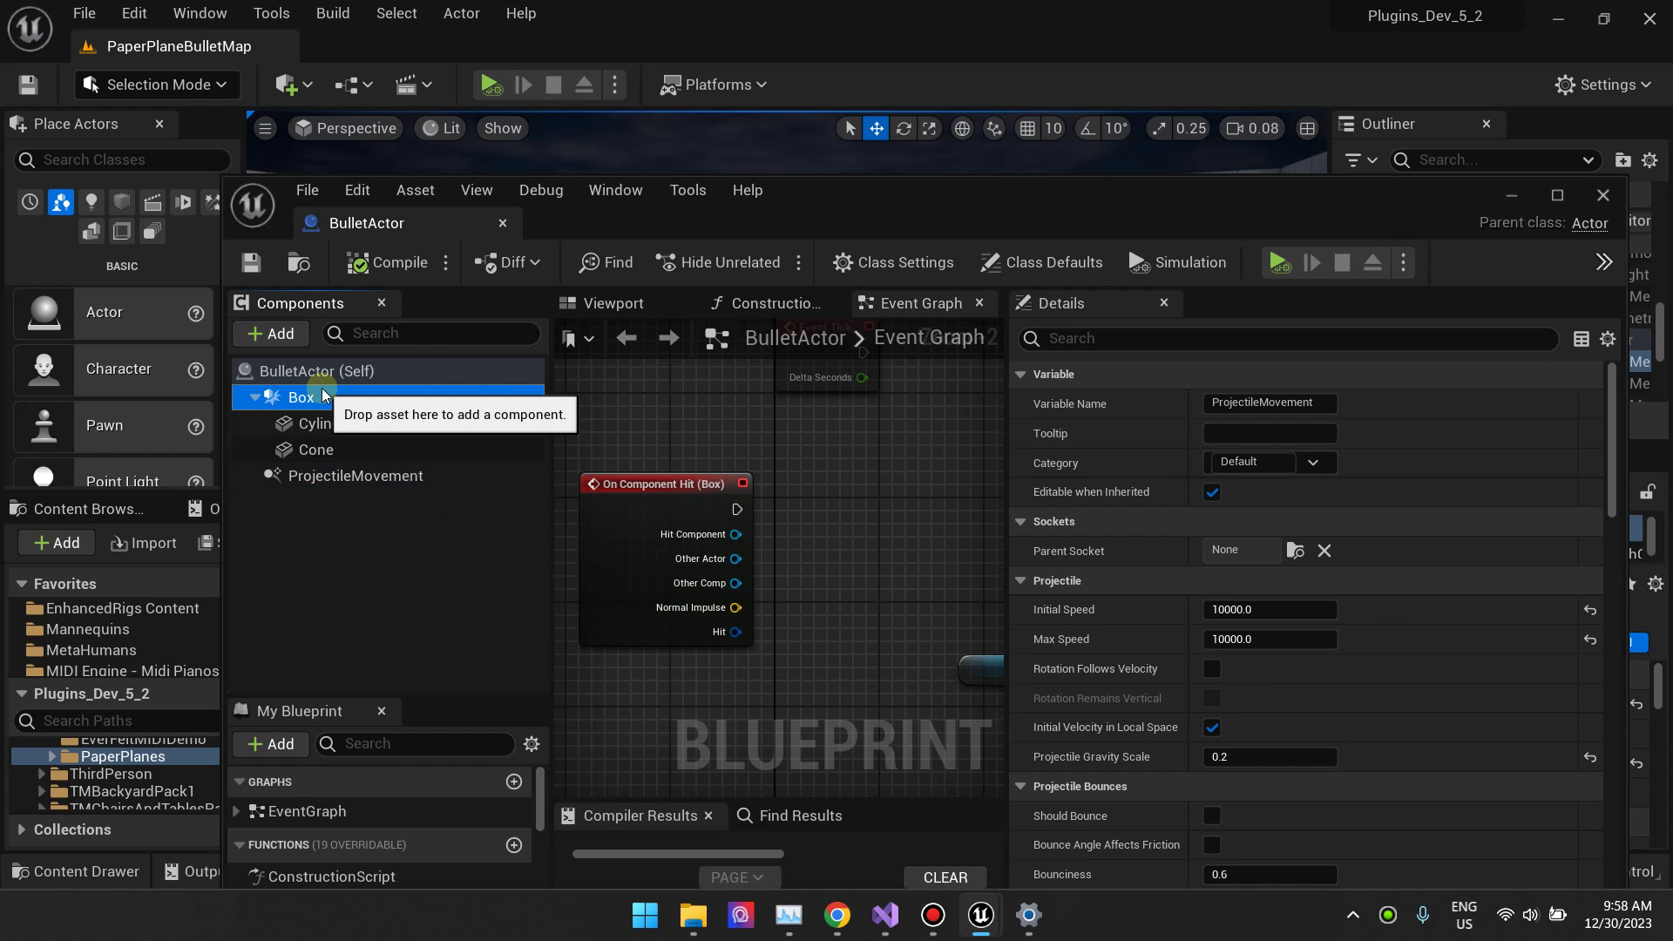
{"action": "left_click", "coordinate": [643, 306]}
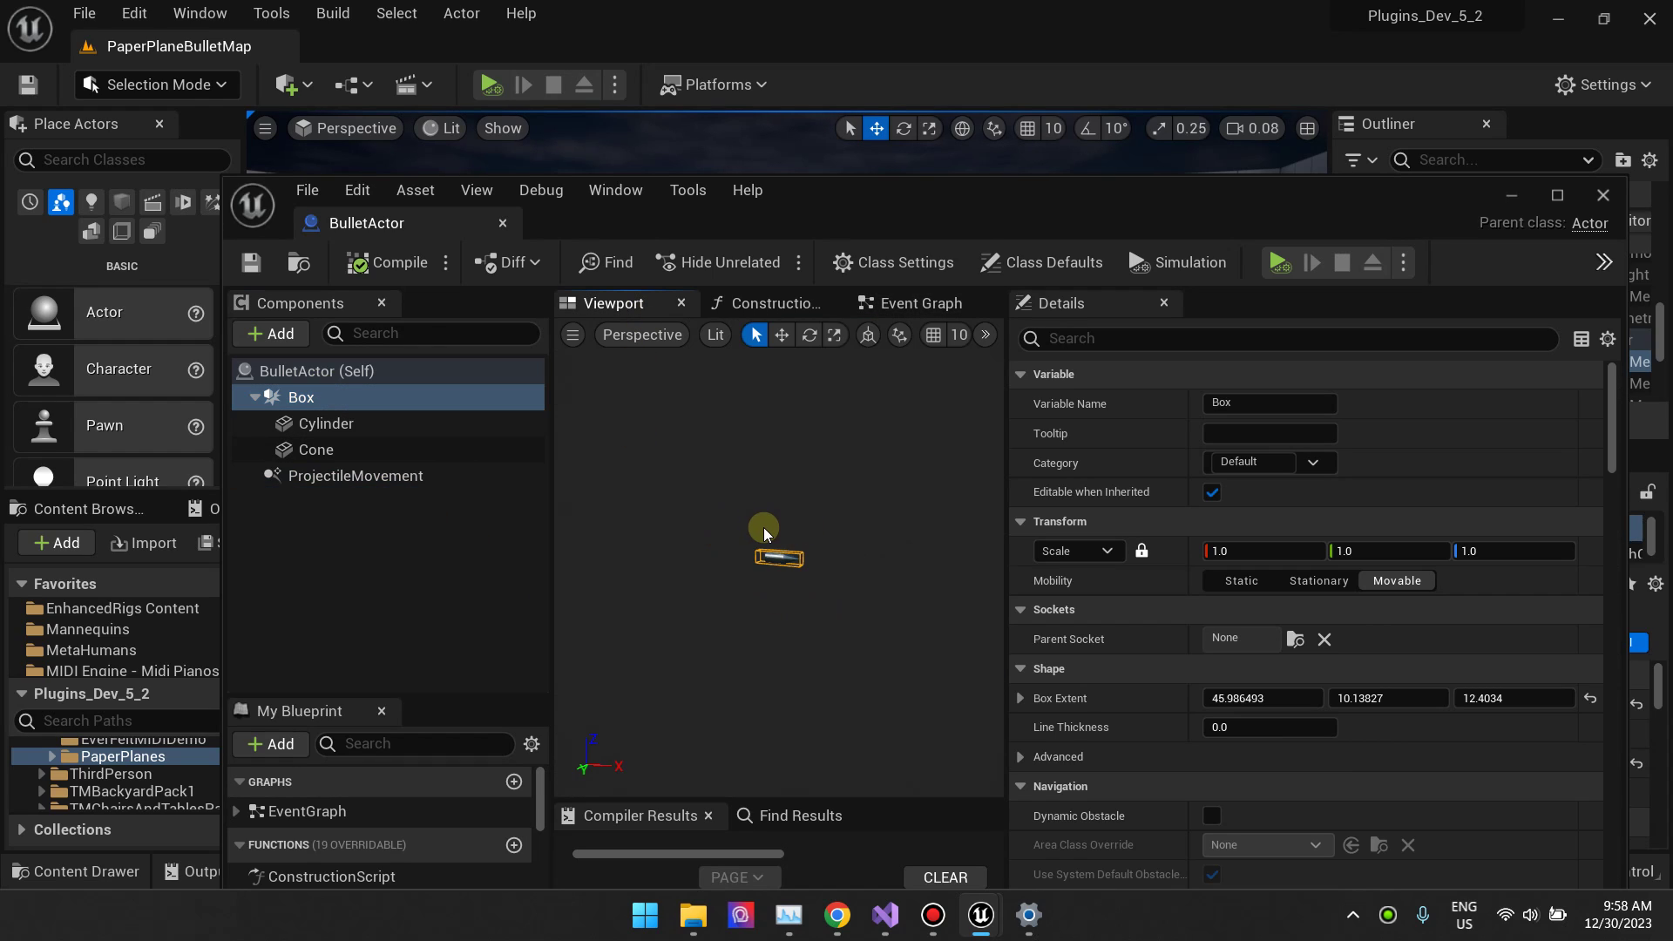
{"action": "scroll", "coordinate": [765, 534], "scroll_direction": "up", "scroll_amount": 5}
{"action": "scroll", "coordinate": [1148, 496], "scroll_direction": "down", "scroll_amount": 3}
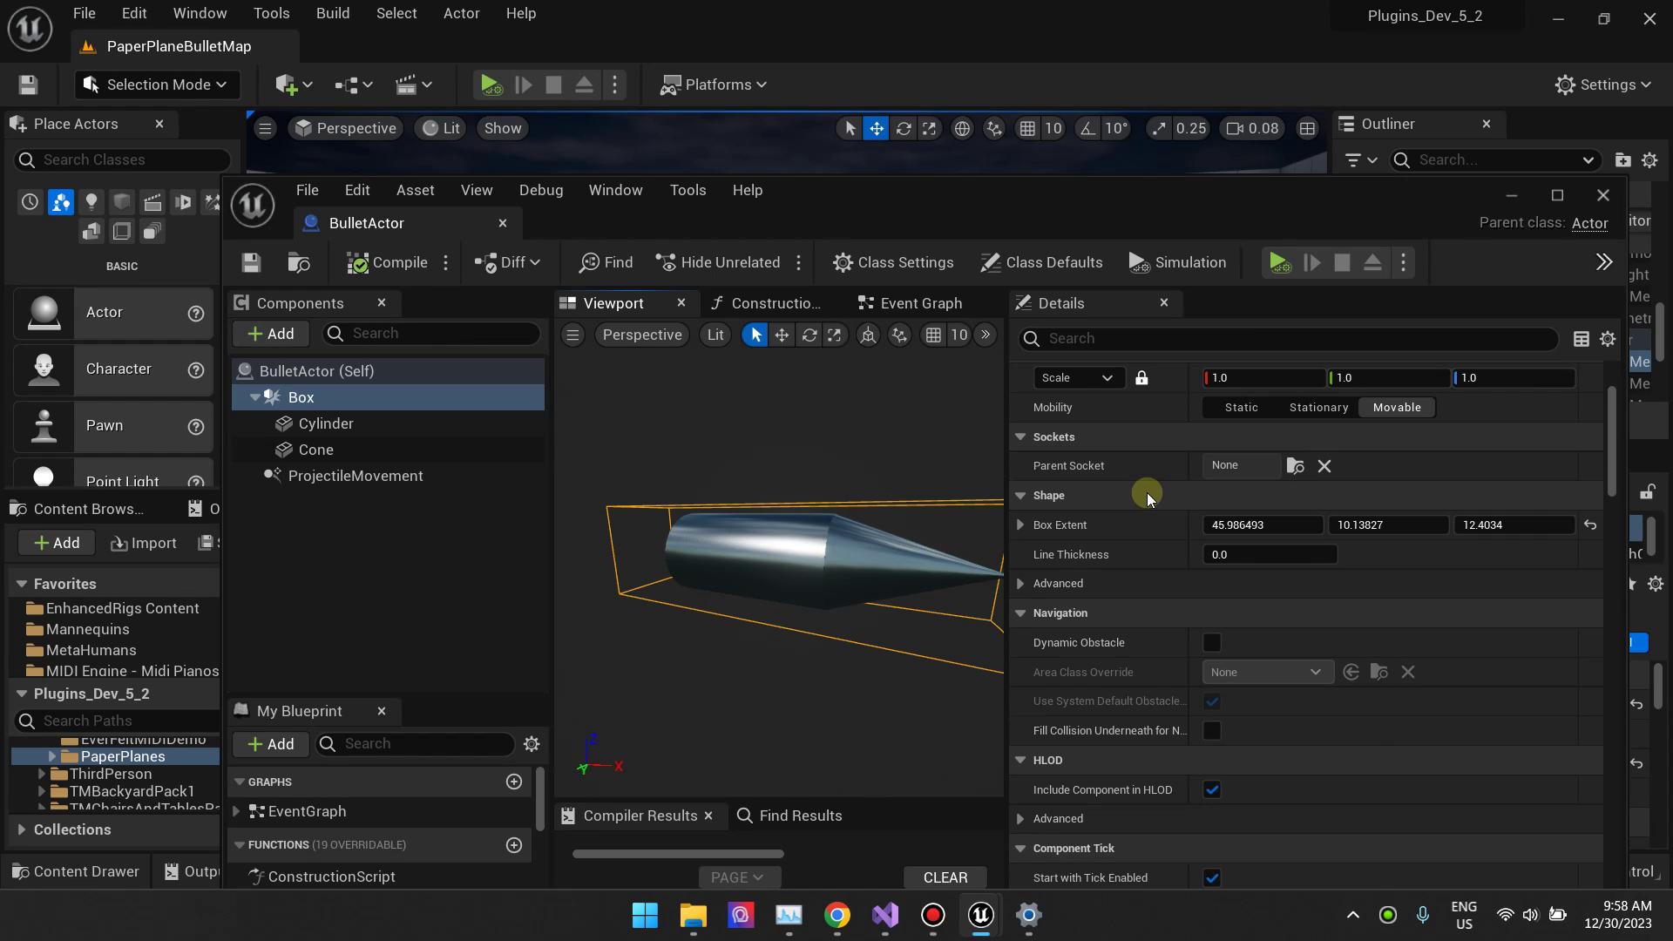
{"action": "scroll", "coordinate": [1148, 497], "scroll_direction": "down", "scroll_amount": 2}
{"action": "scroll", "coordinate": [1155, 523], "scroll_direction": "up", "scroll_amount": 5}
{"action": "scroll", "coordinate": [1161, 544], "scroll_direction": "down", "scroll_amount": 12}
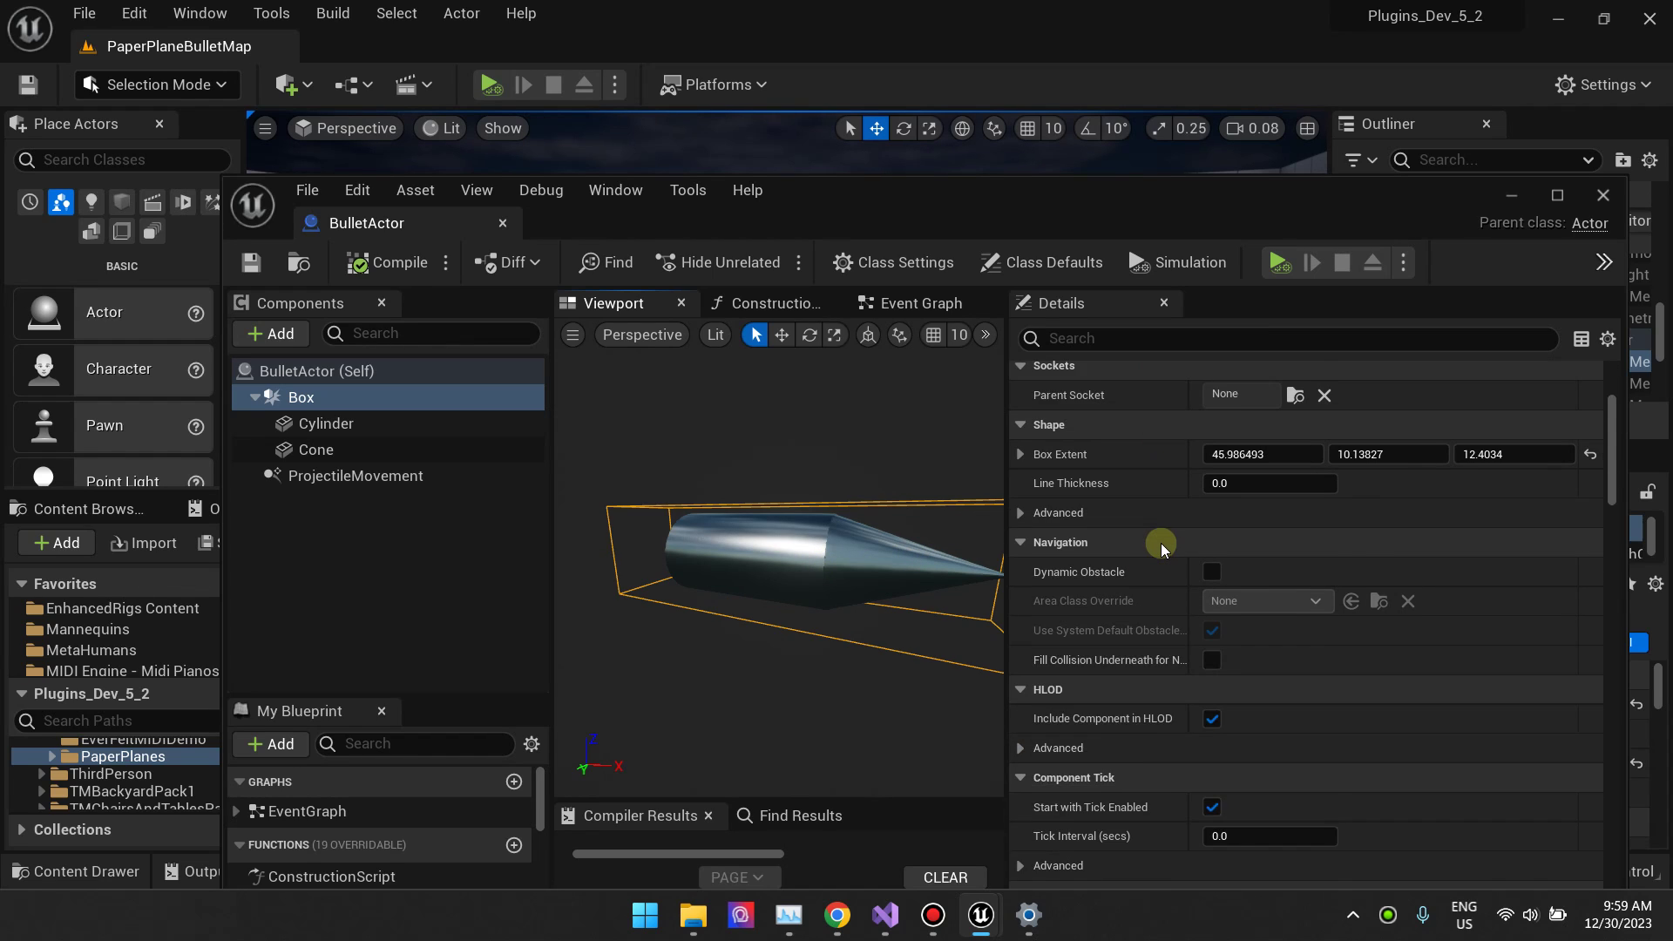
{"action": "scroll", "coordinate": [1157, 565], "scroll_direction": "down", "scroll_amount": 5}
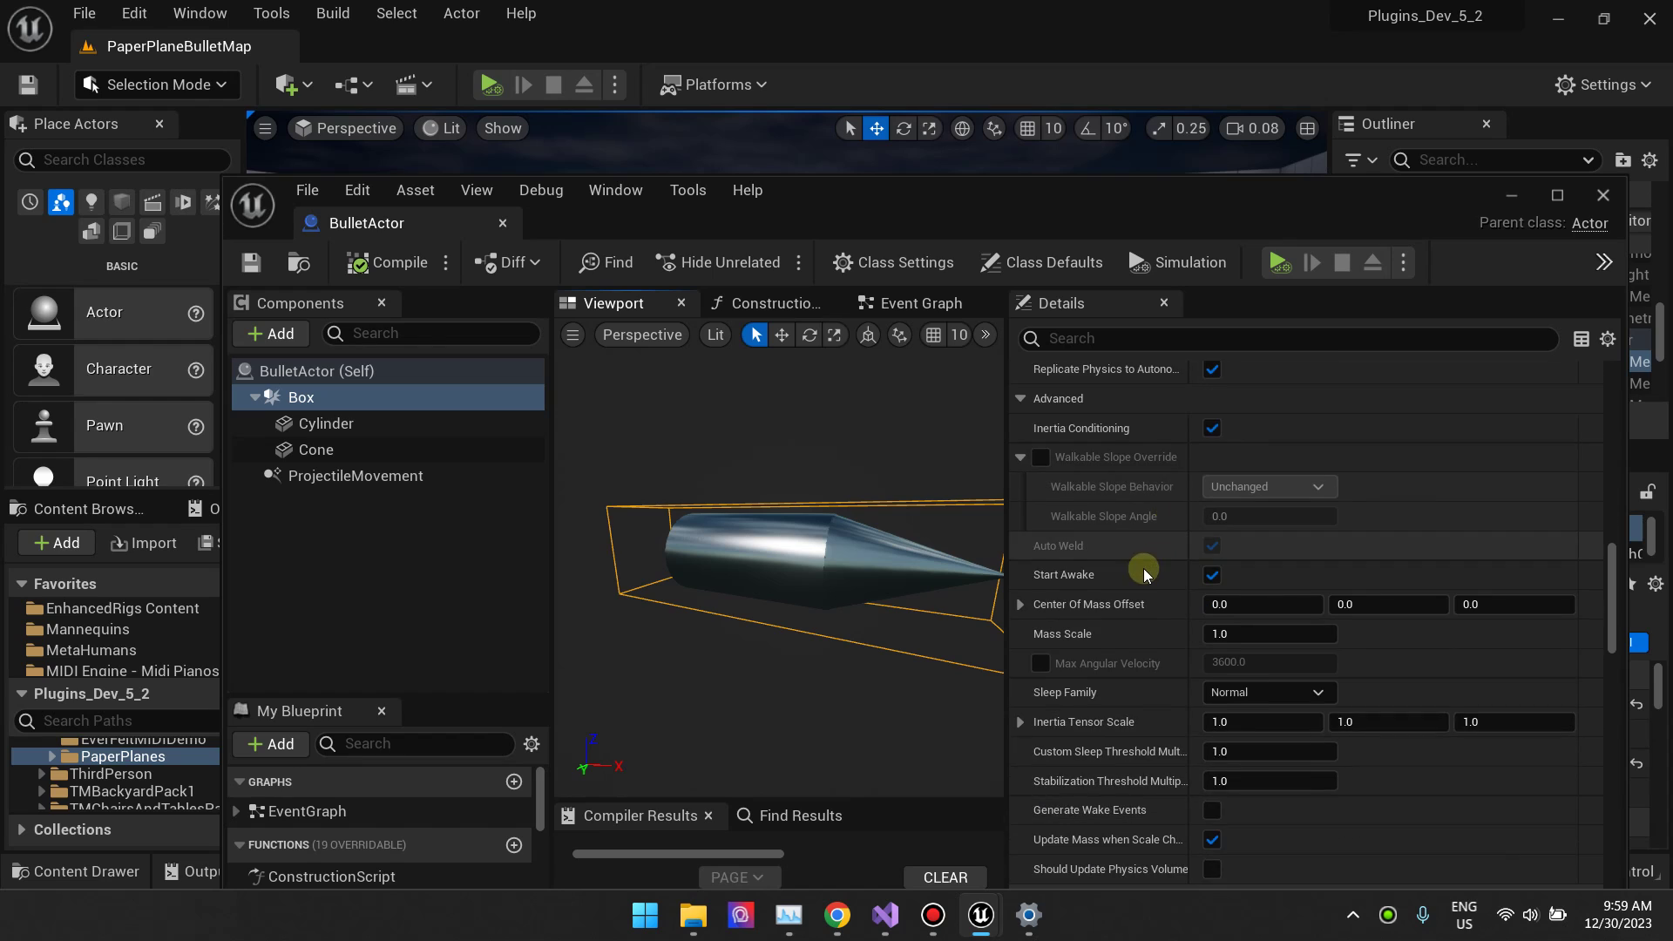
{"action": "scroll", "coordinate": [1144, 571], "scroll_direction": "down", "scroll_amount": 2}
{"action": "scroll", "coordinate": [1054, 444], "scroll_direction": "up", "scroll_amount": 1}
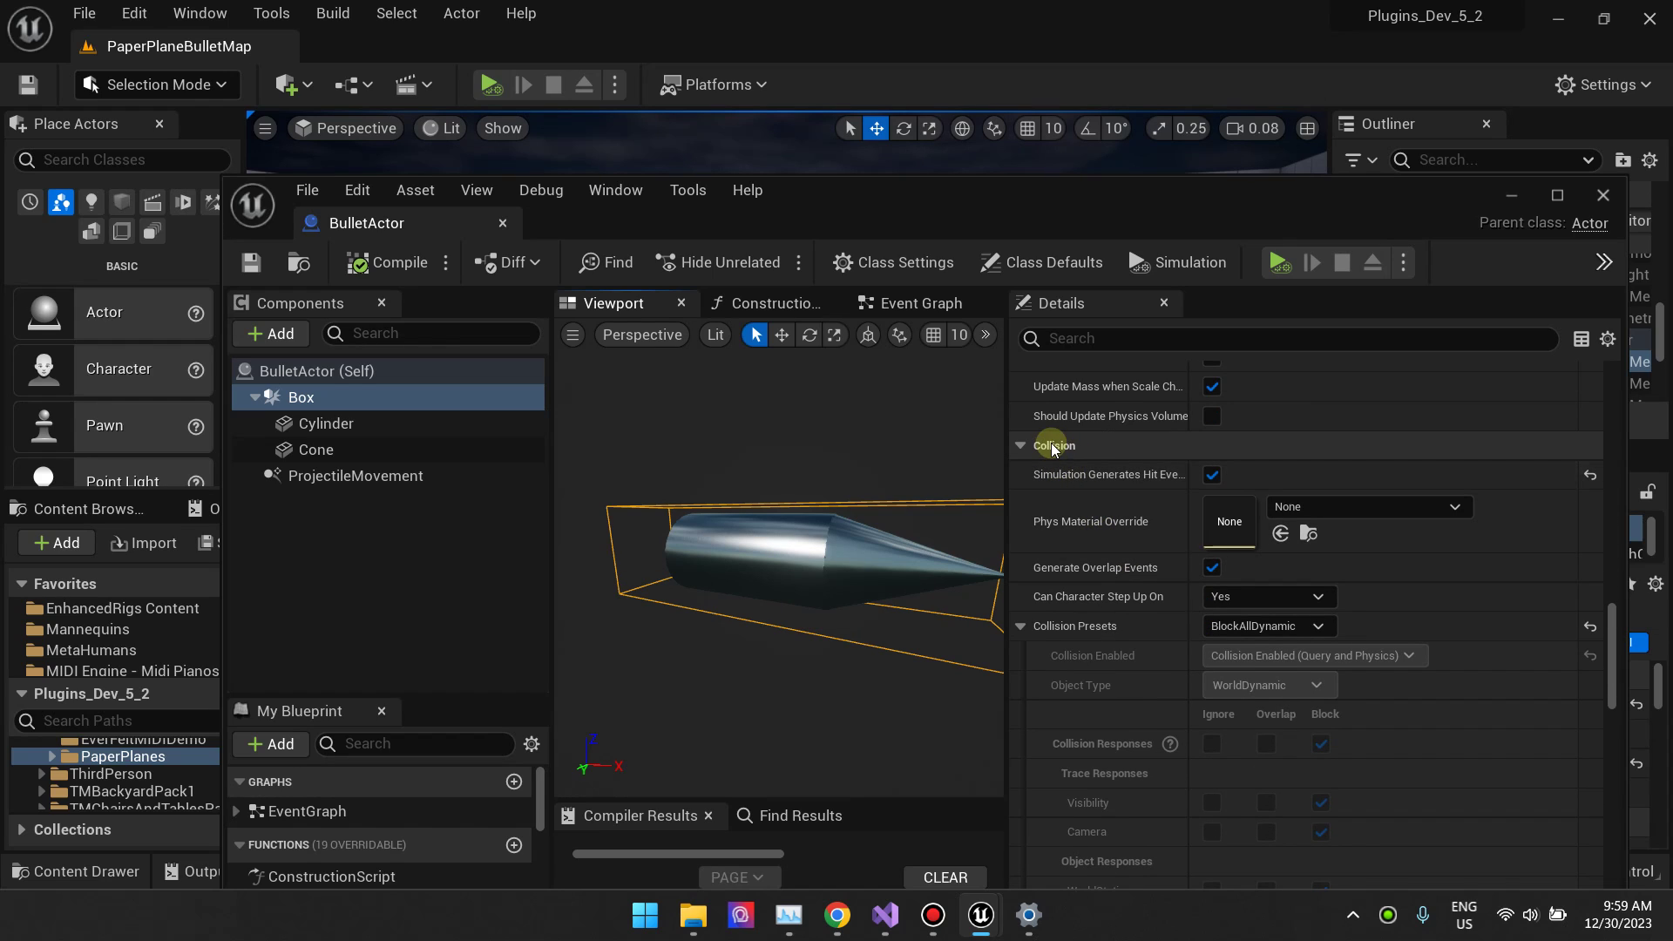
{"action": "scroll", "coordinate": [1075, 523], "scroll_direction": "down", "scroll_amount": 10}
{"action": "scroll", "coordinate": [1071, 526], "scroll_direction": "down", "scroll_amount": 3}
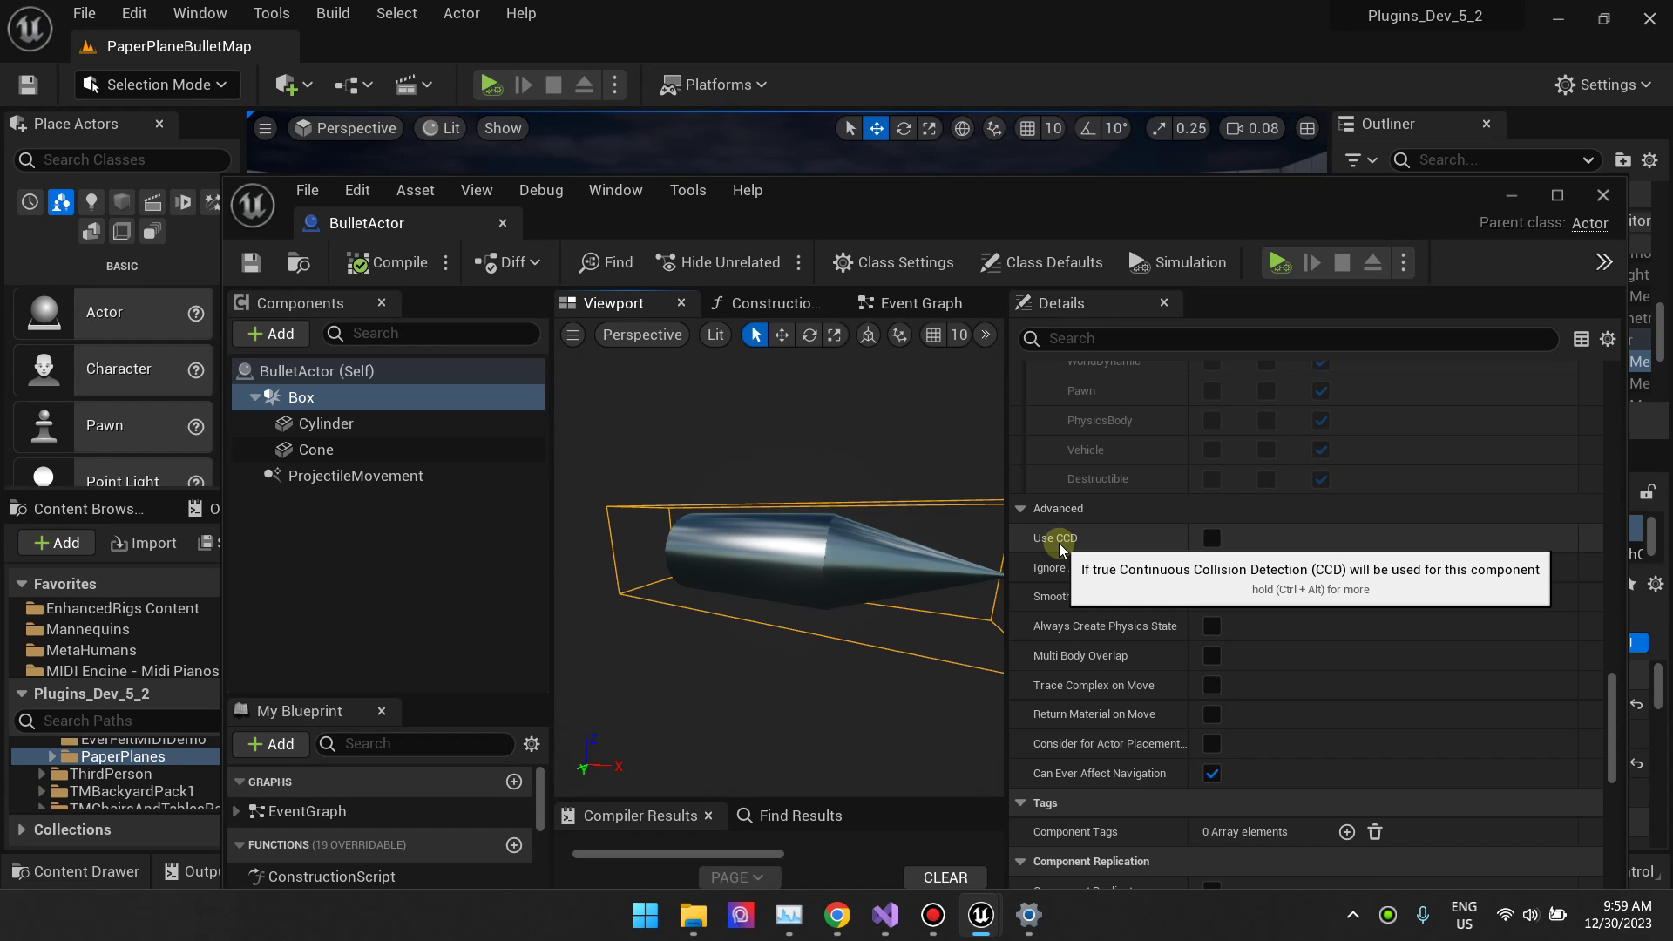
{"action": "key", "text": "ctrl+alt"}
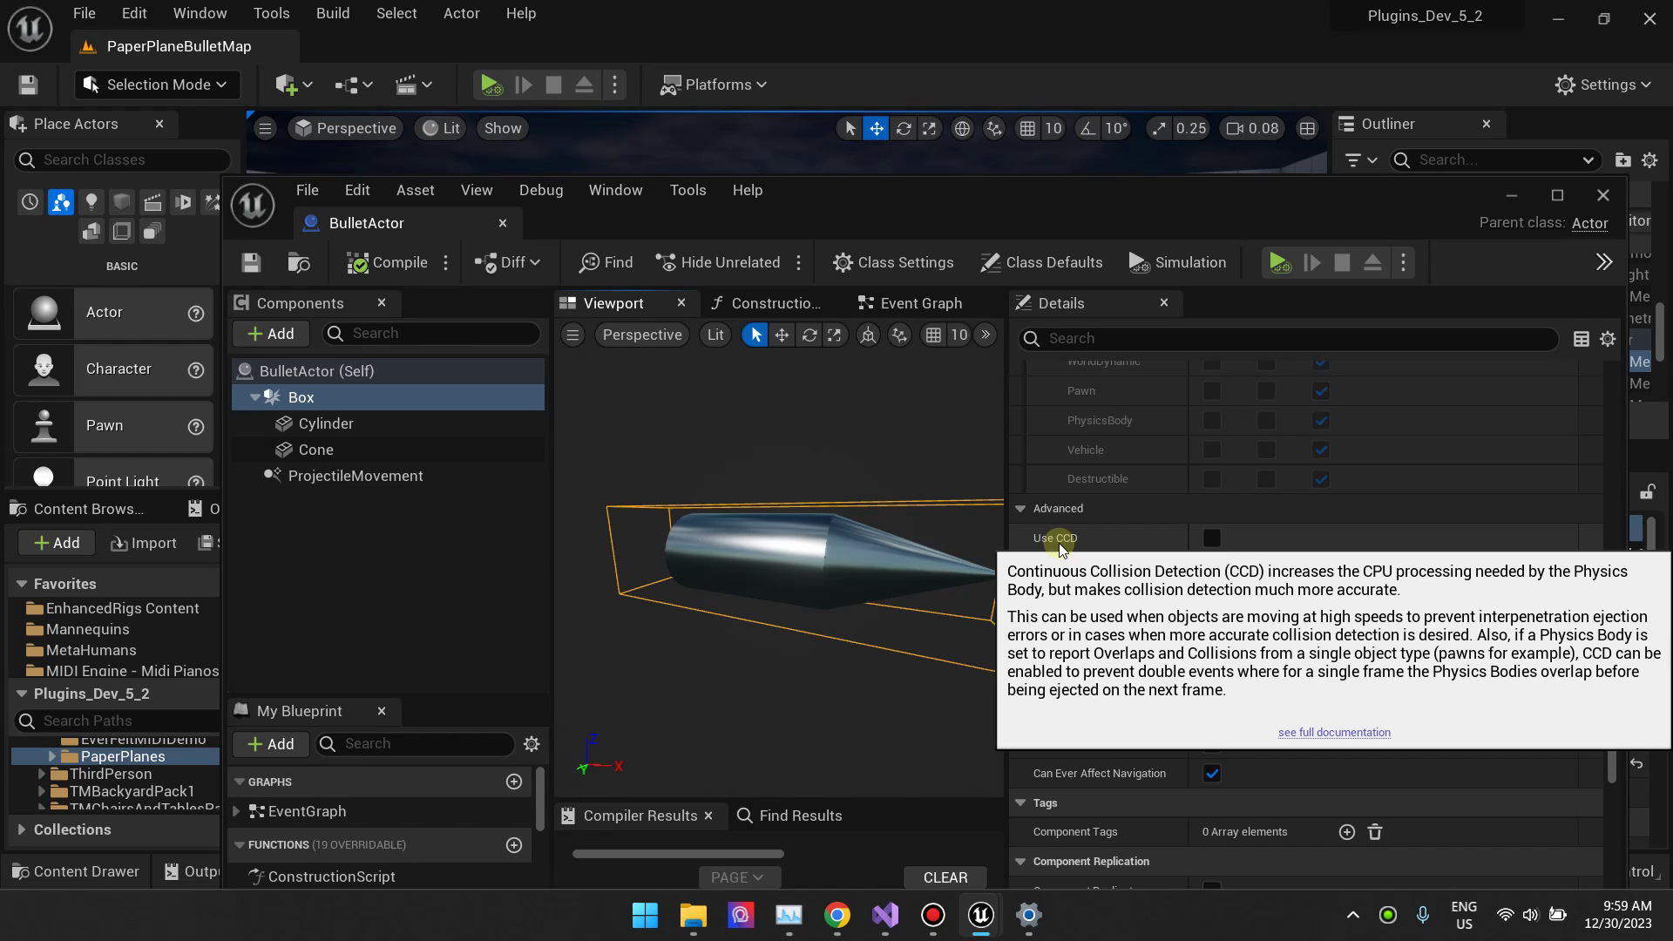
Enable Use CCD on the Box collision, then compile and save BulletActor before returning to the level
{"action": "left_click", "coordinate": [1211, 538]}
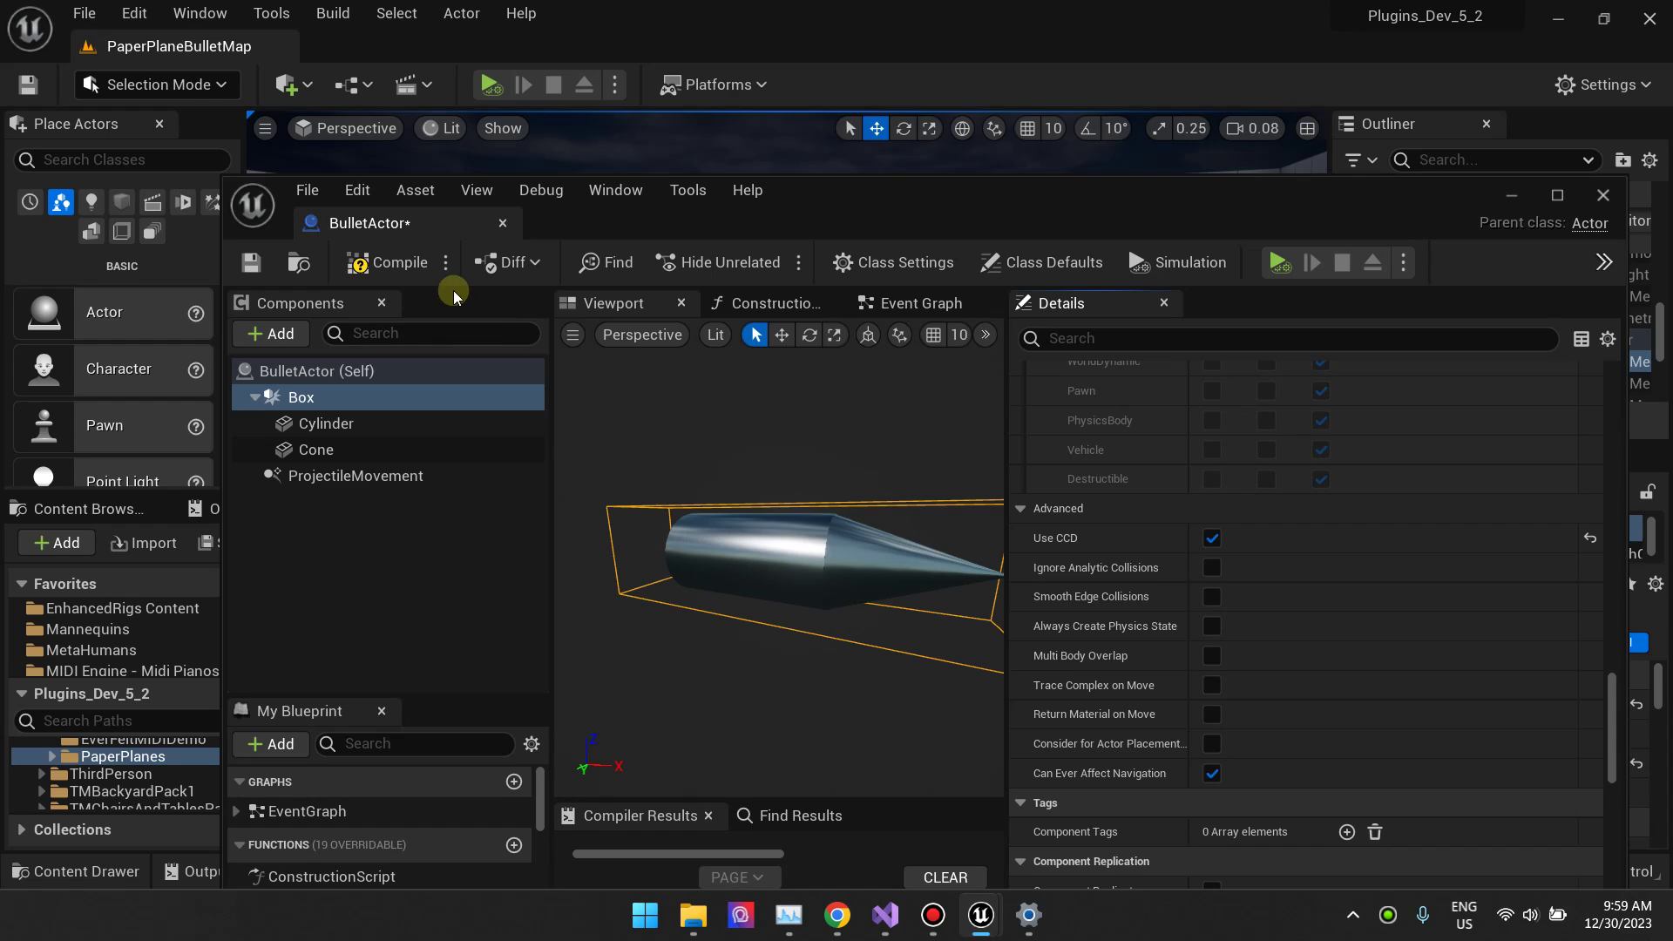
{"action": "left_click", "coordinate": [387, 262]}
{"action": "left_click", "coordinate": [262, 272]}
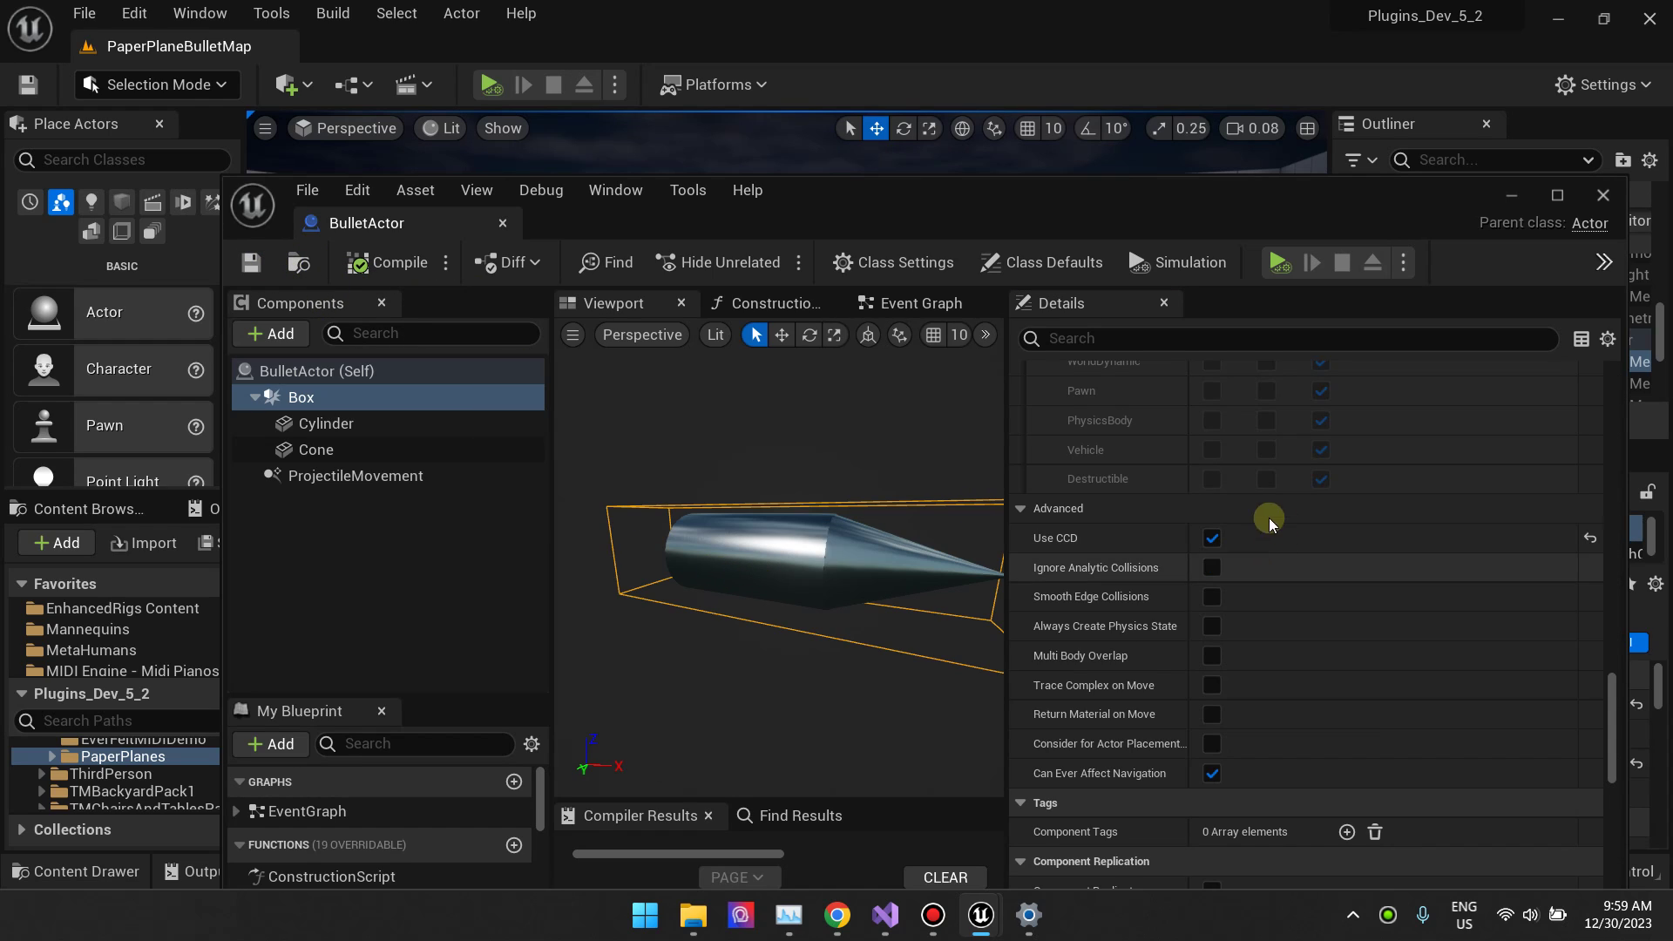
{"action": "left_click", "coordinate": [1512, 195]}
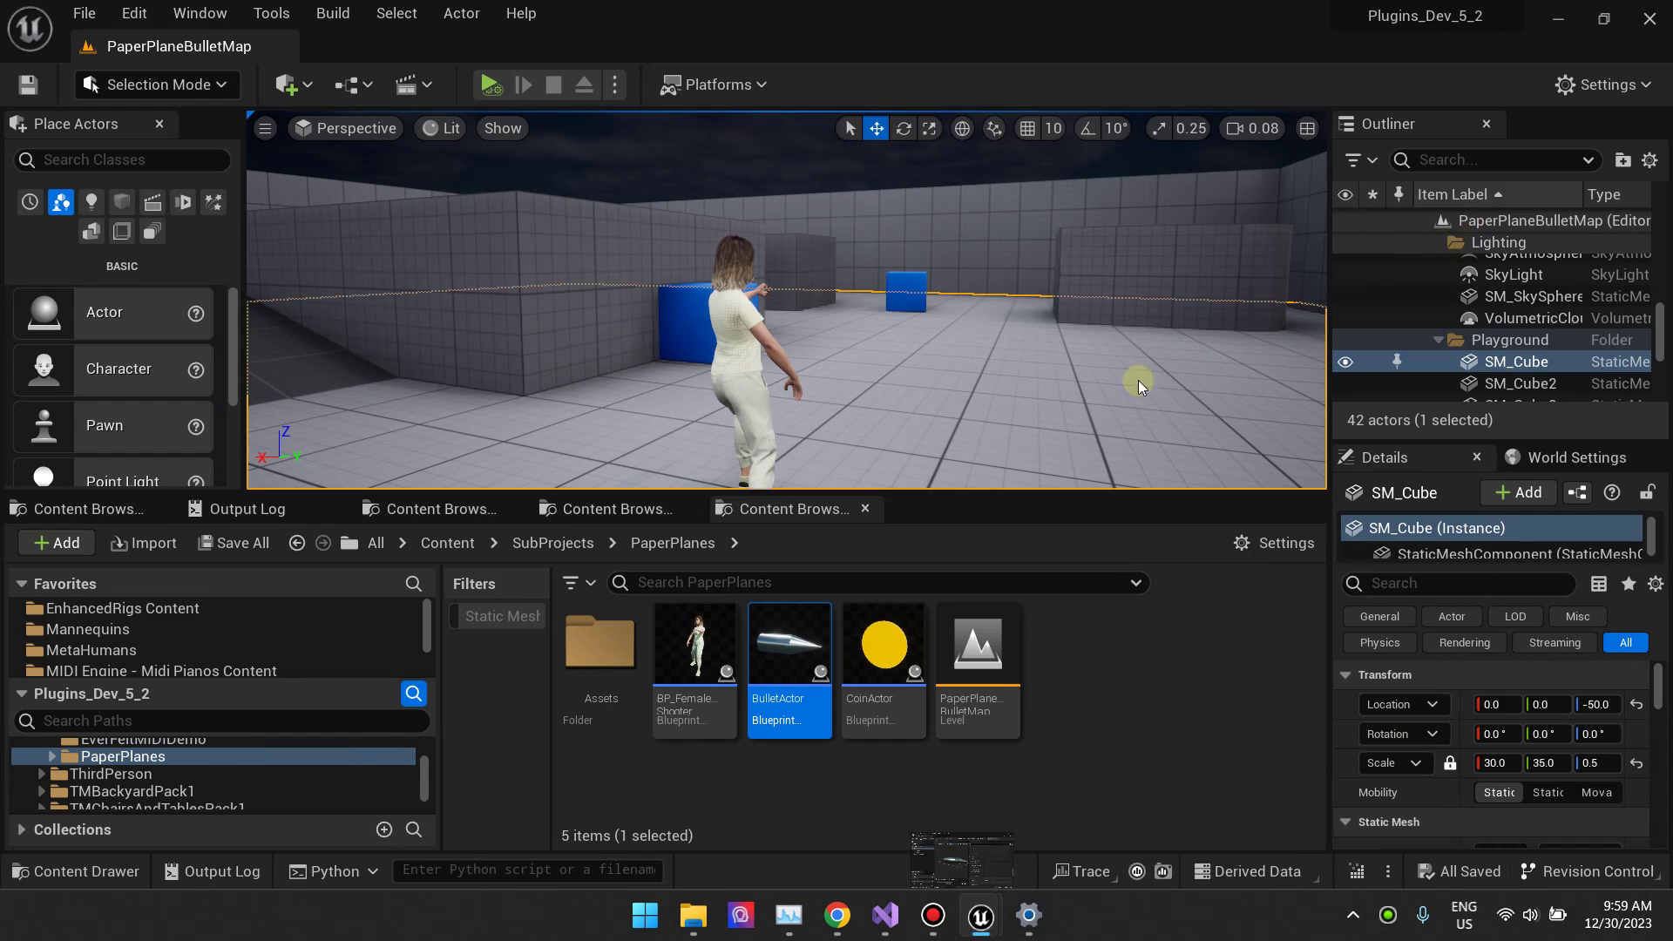
{"action": "left_click", "coordinate": [487, 86]}
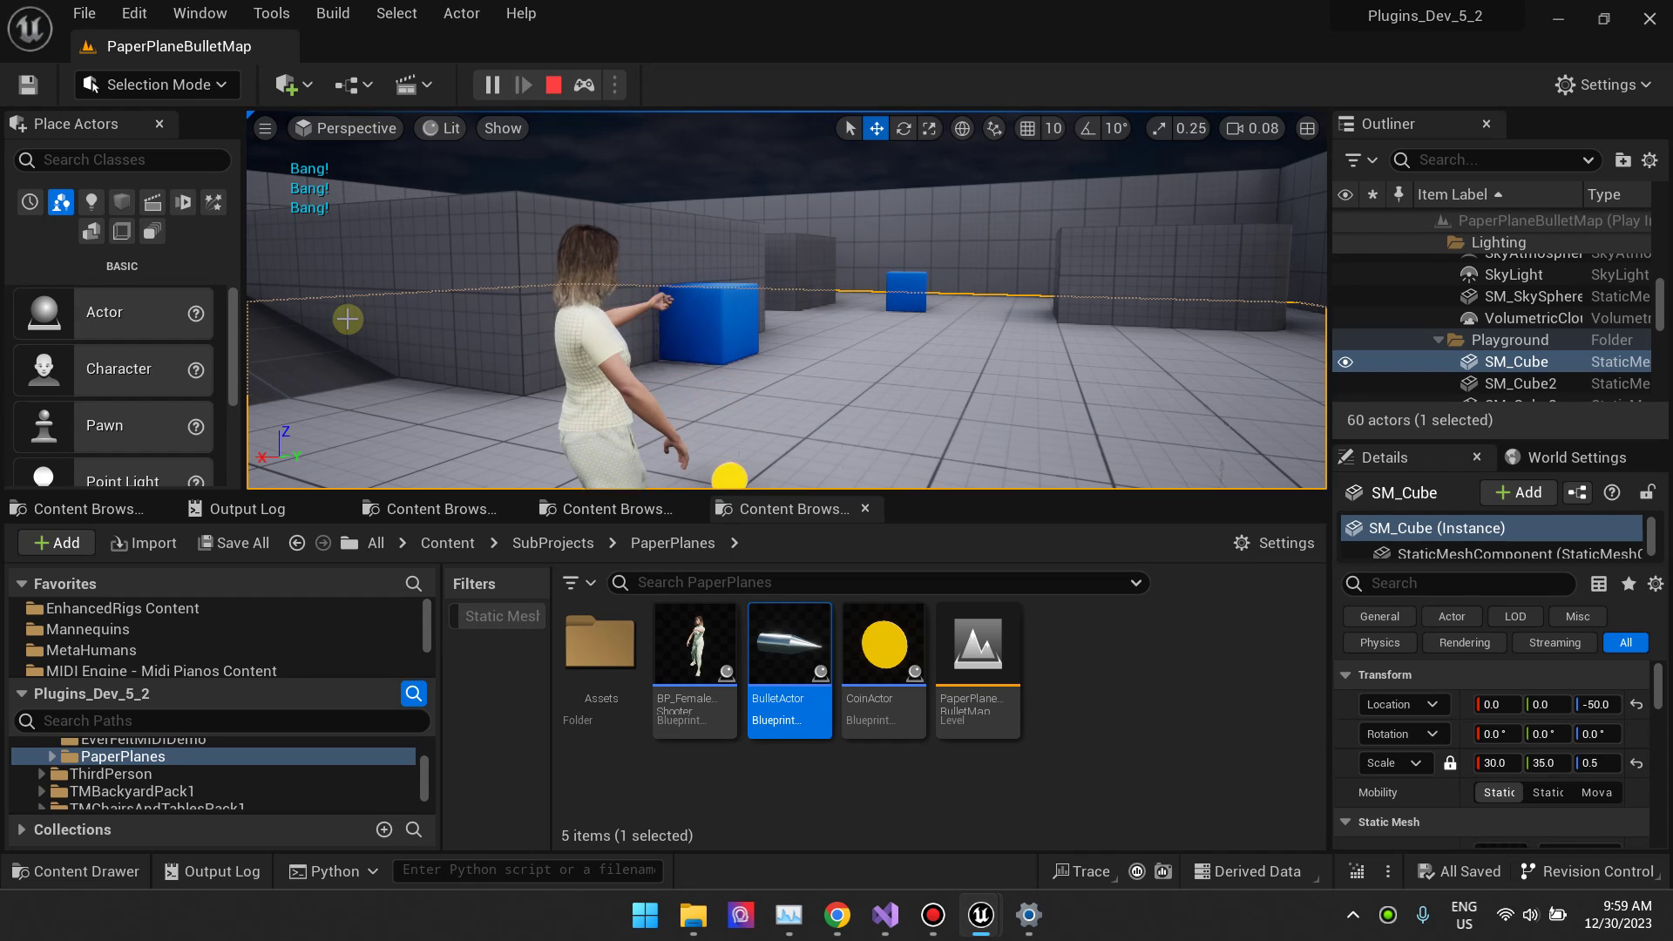
{"action": "left_click", "coordinate": [552, 85]}
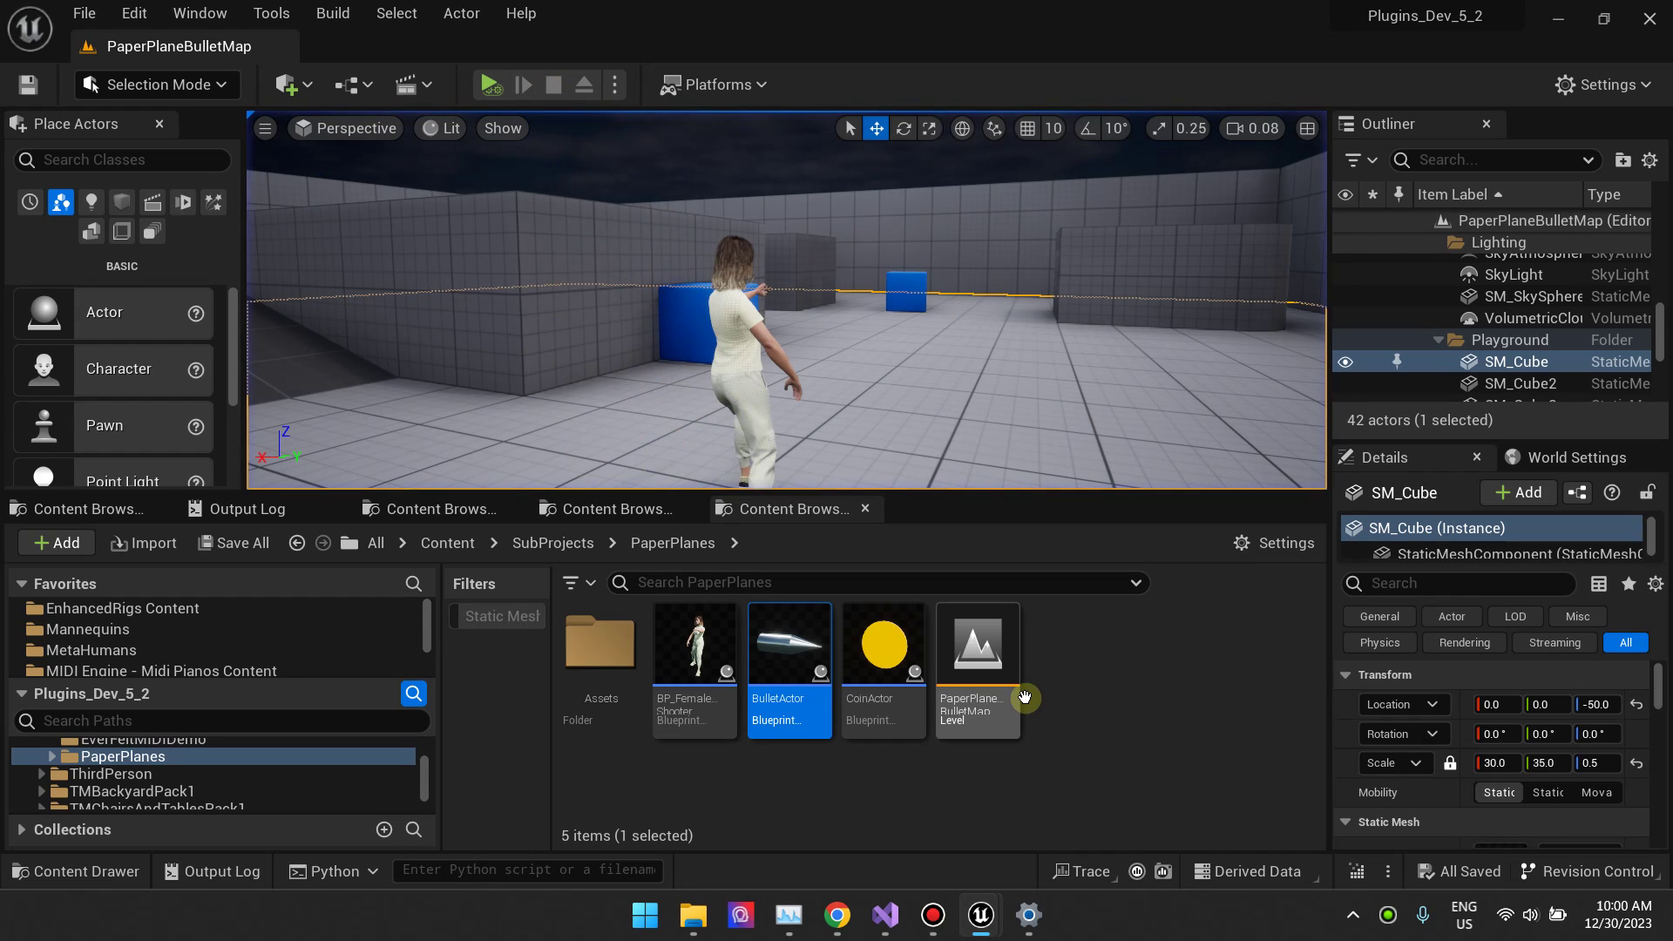
{"action": "left_click", "coordinate": [959, 784]}
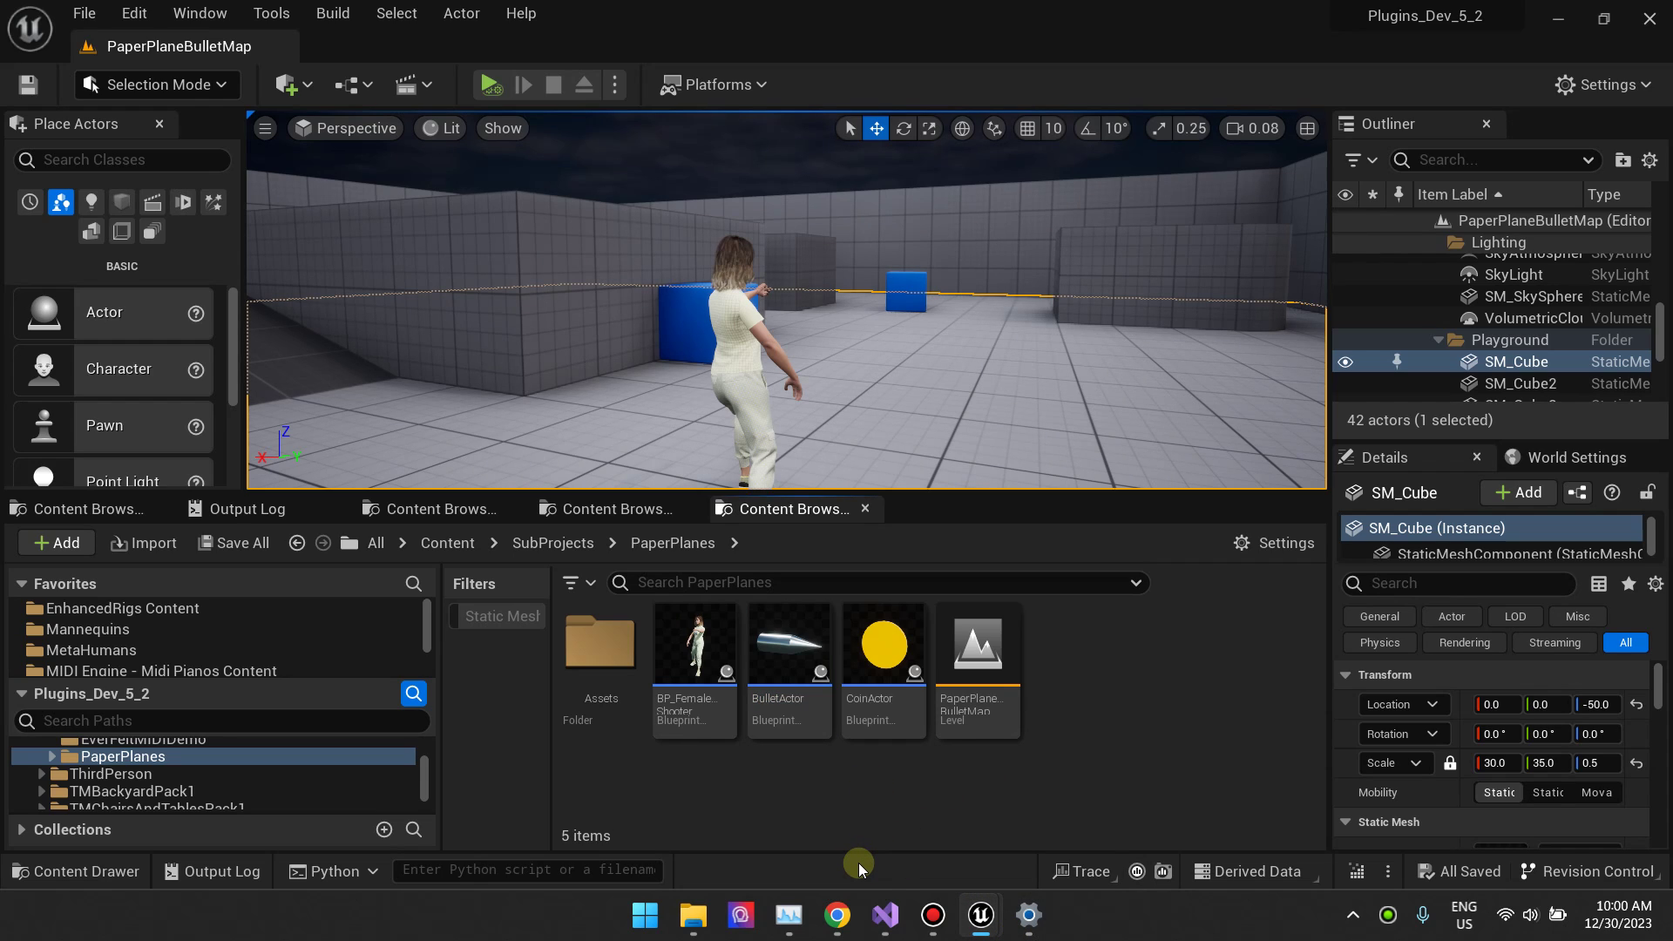
{"action": "left_click", "coordinate": [838, 916]}
{"action": "left_click", "coordinate": [166, 21]}
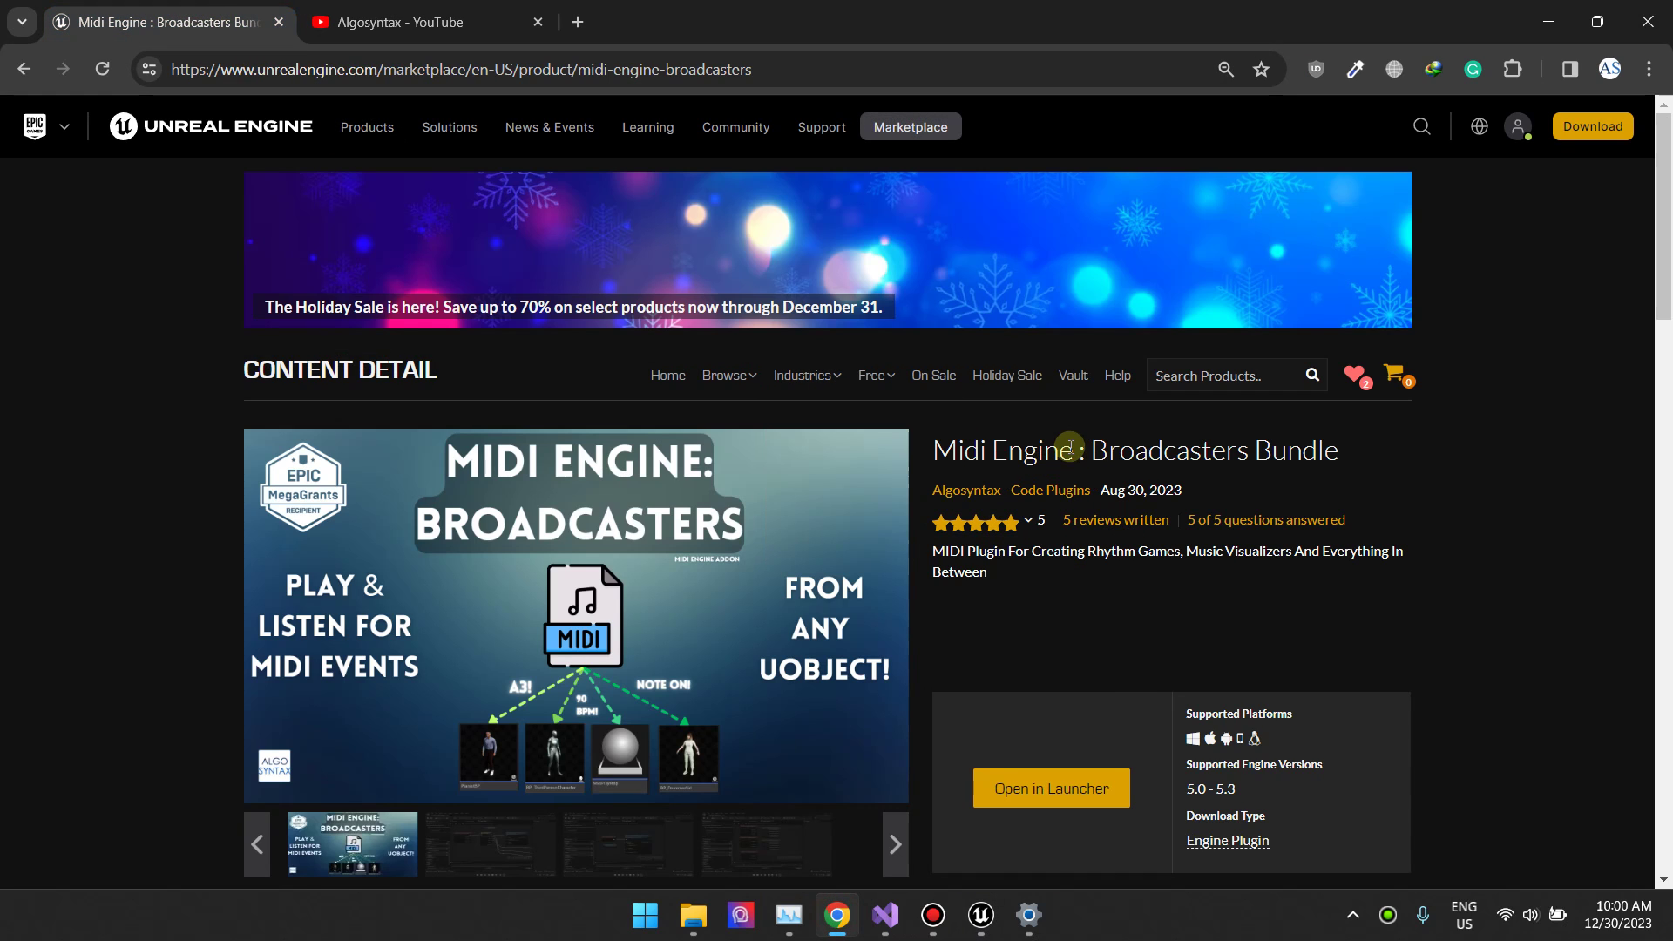
{"action": "scroll", "coordinate": [1046, 448], "scroll_direction": "down", "scroll_amount": 1}
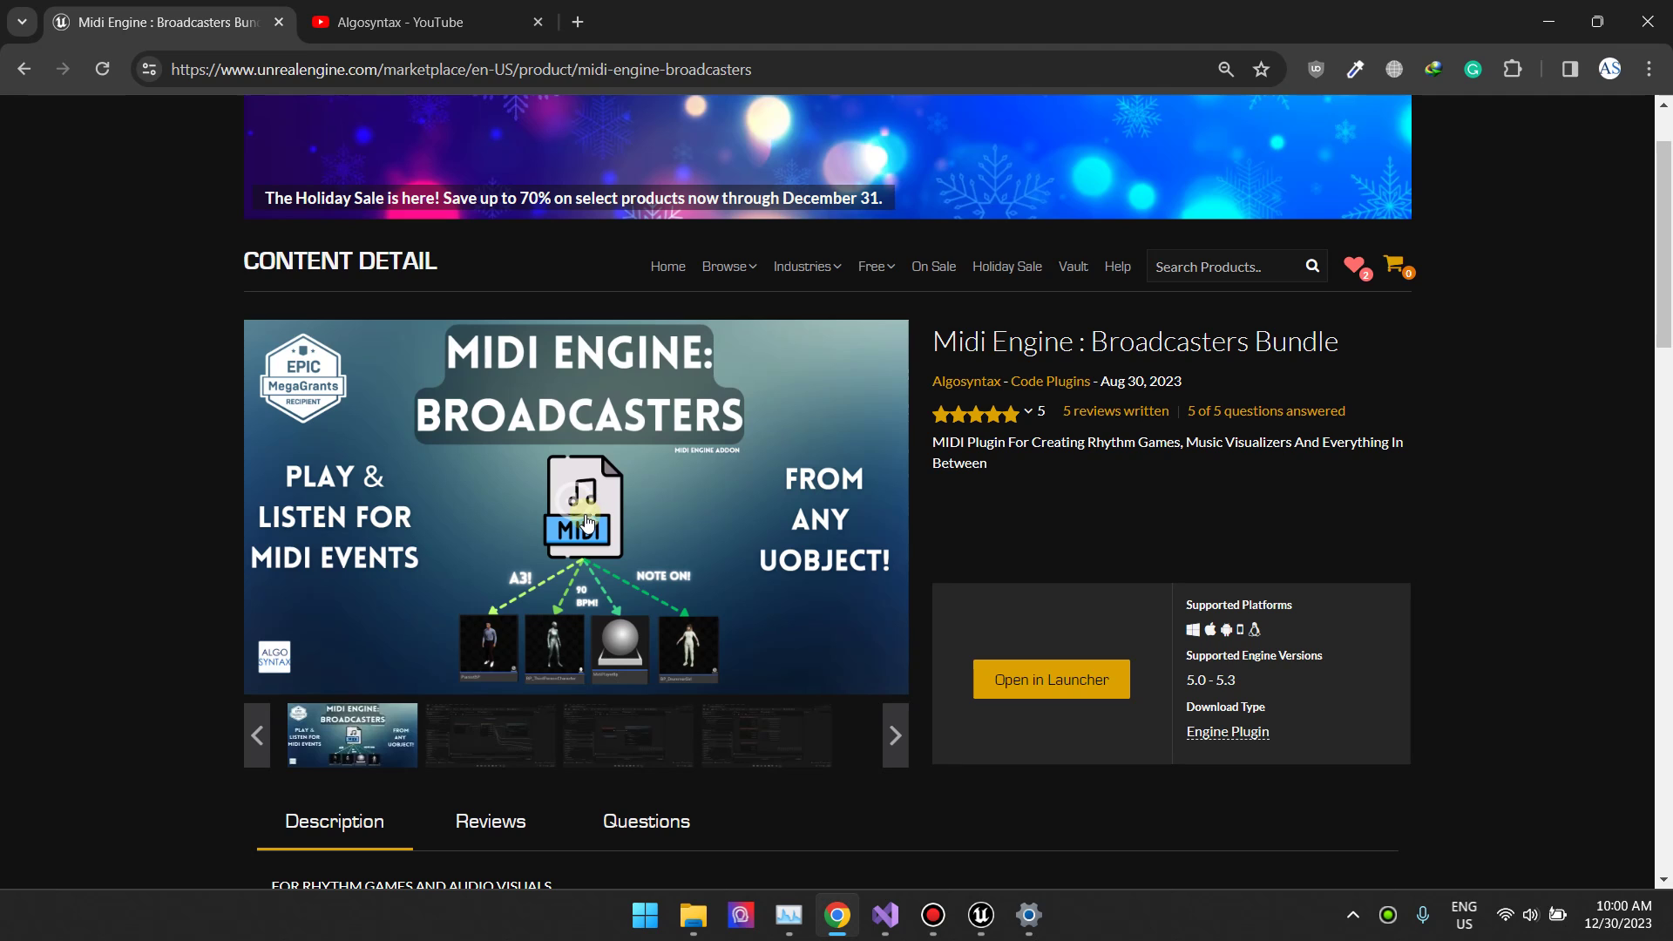
{"action": "left_click", "coordinate": [836, 915]}
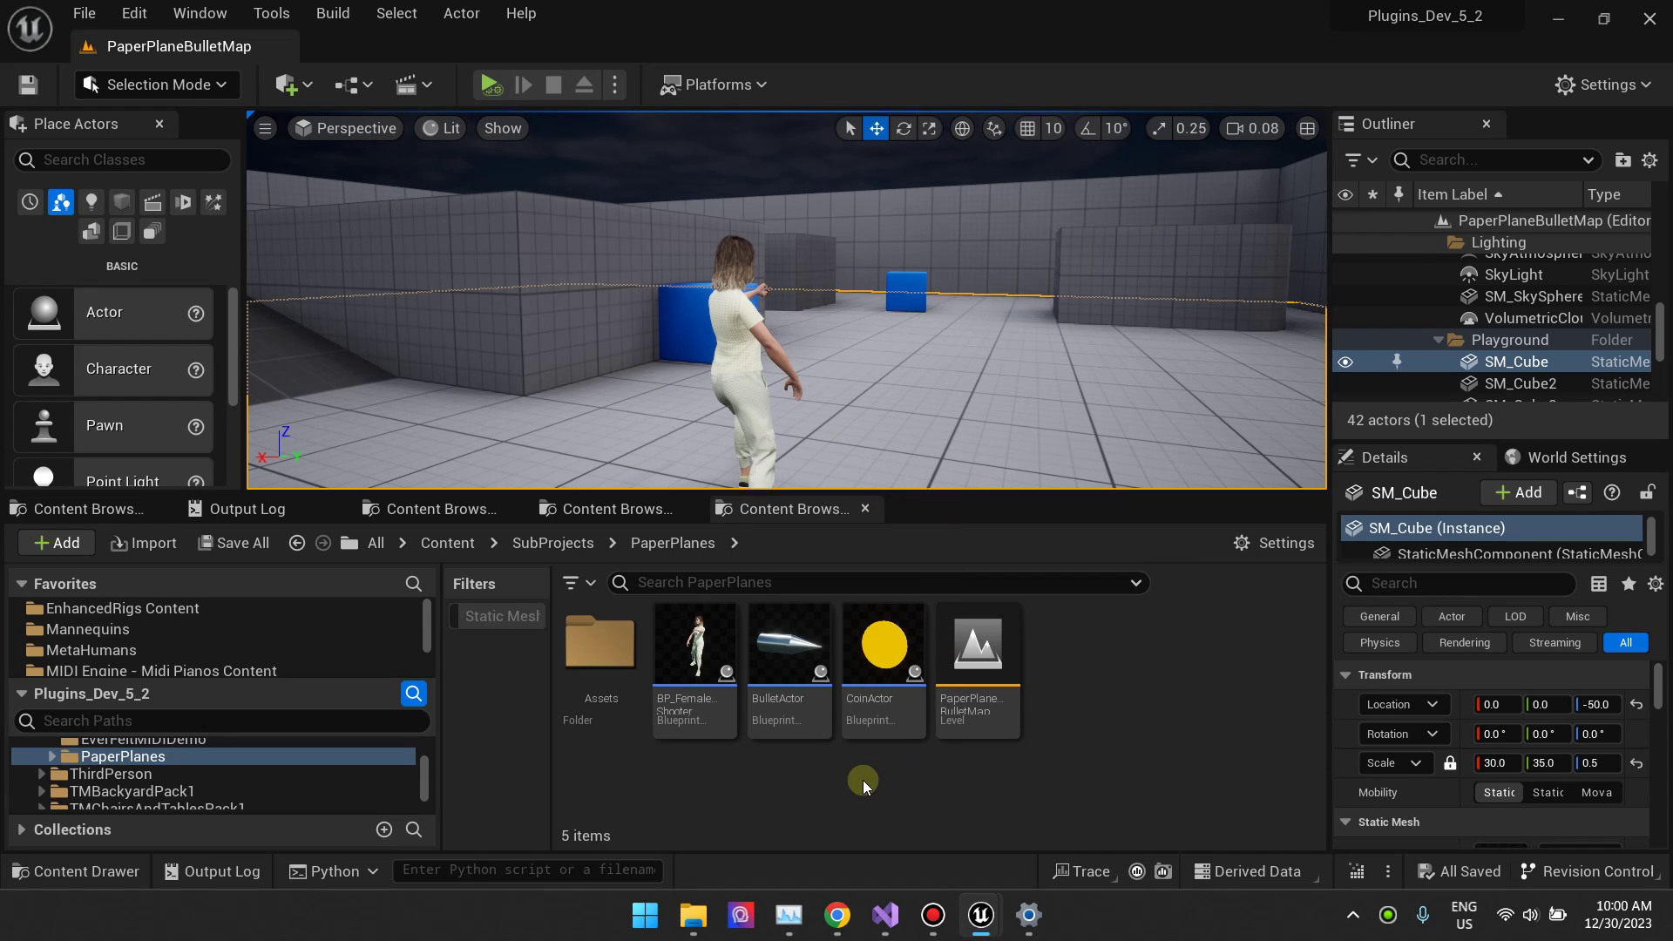
In Chrome, pass the Algosyntax YouTube tab and go to the Midi Engine : Broadcasters Bundle page
{"action": "left_click", "coordinate": [836, 915]}
{"action": "left_click", "coordinate": [464, 16]}
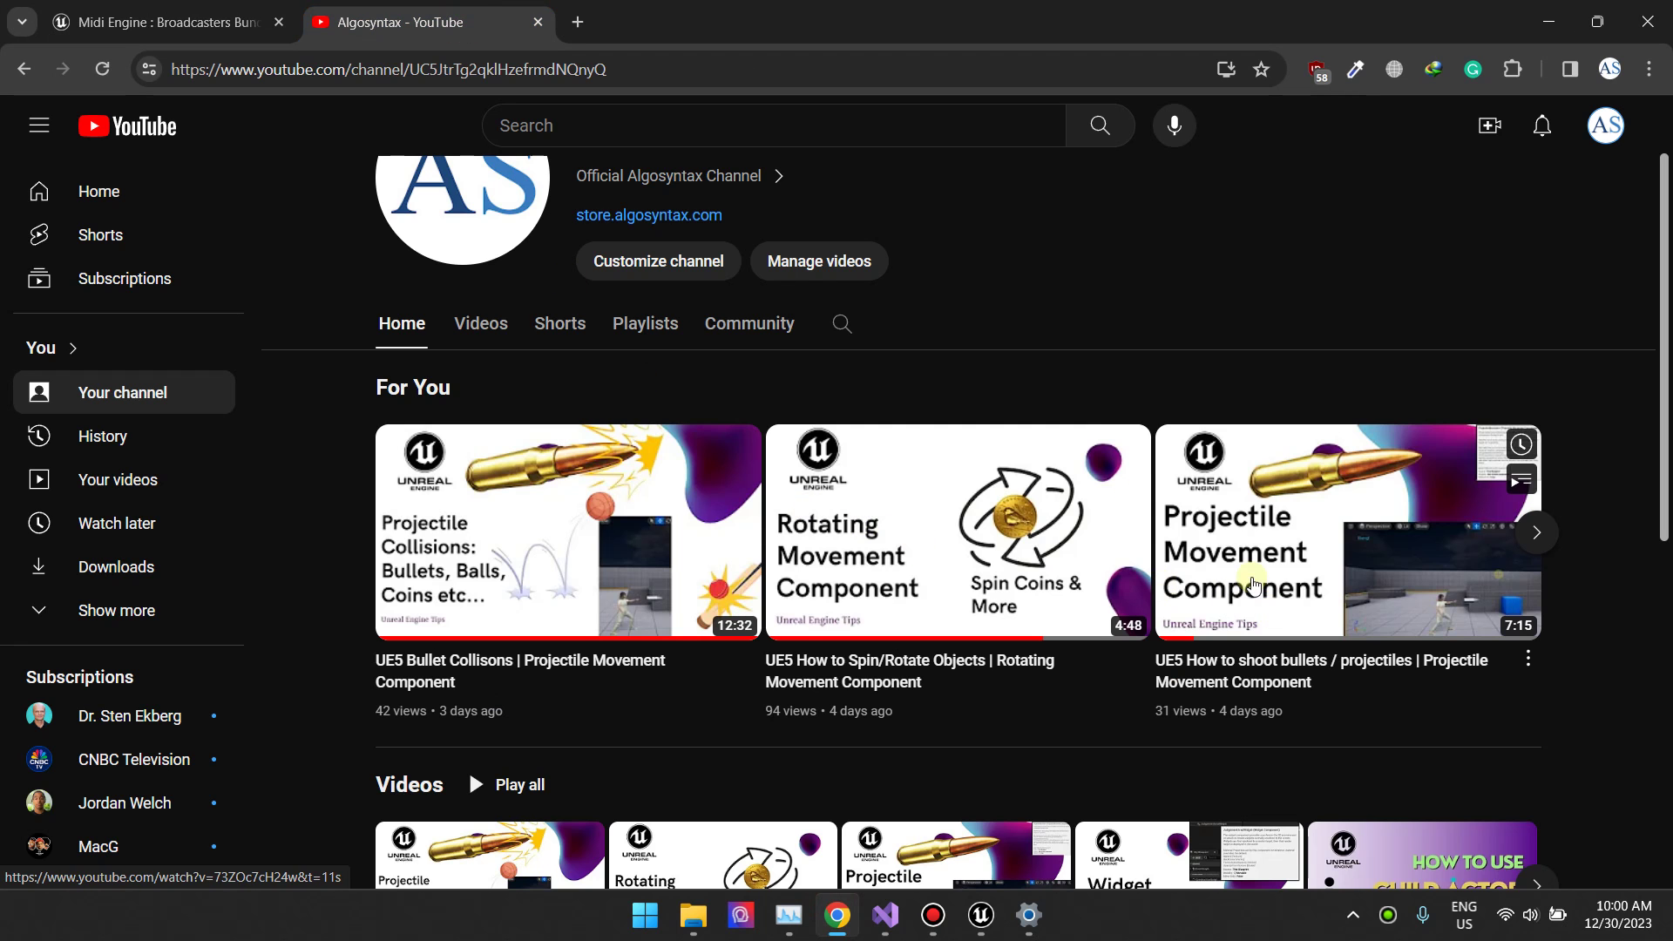
{"action": "left_click", "coordinate": [227, 22]}
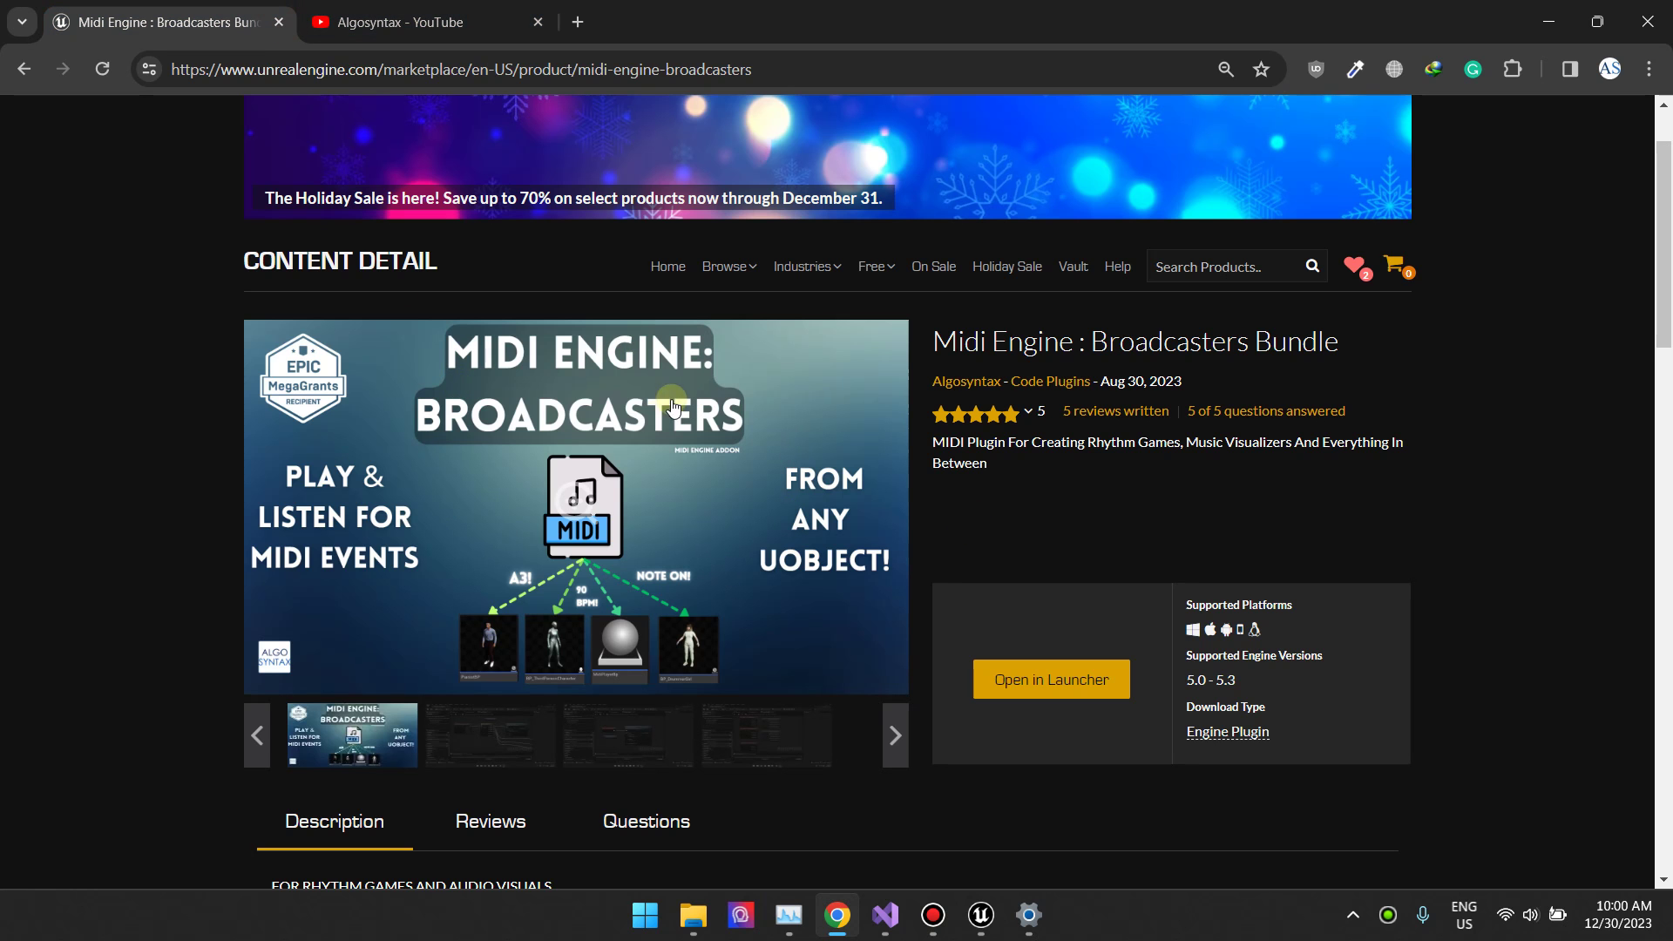